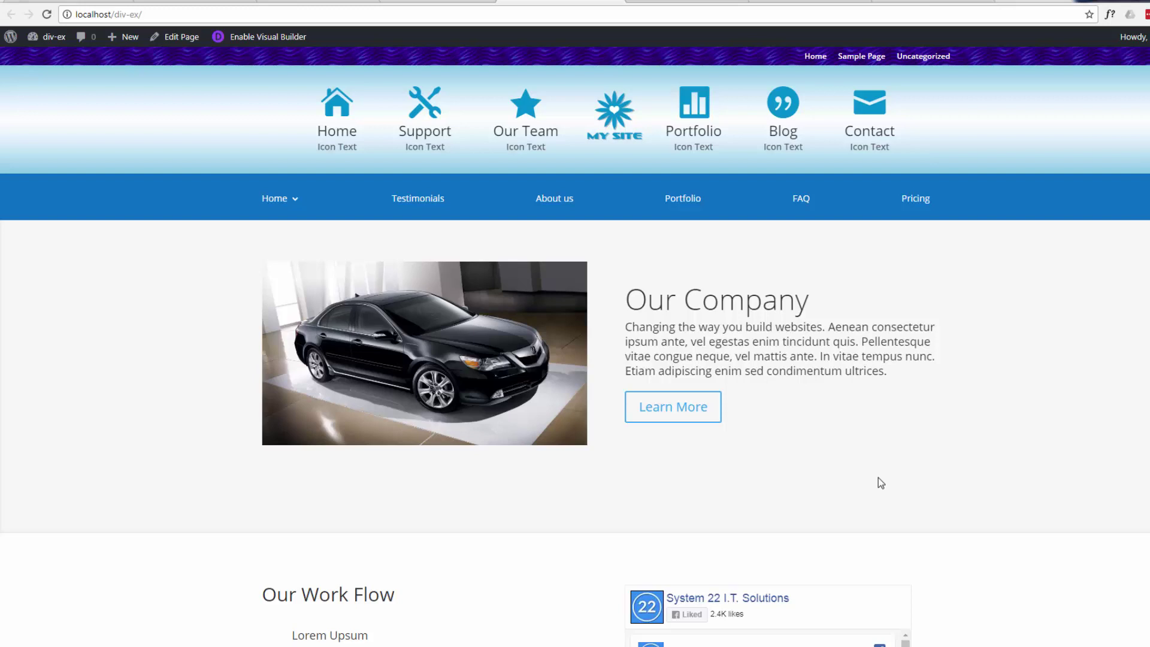
Switch to the Elegant Themes members area and look over the downloadable themes and plugins, including Bloom
{"action": "key", "text": "ctrl+Tab"}
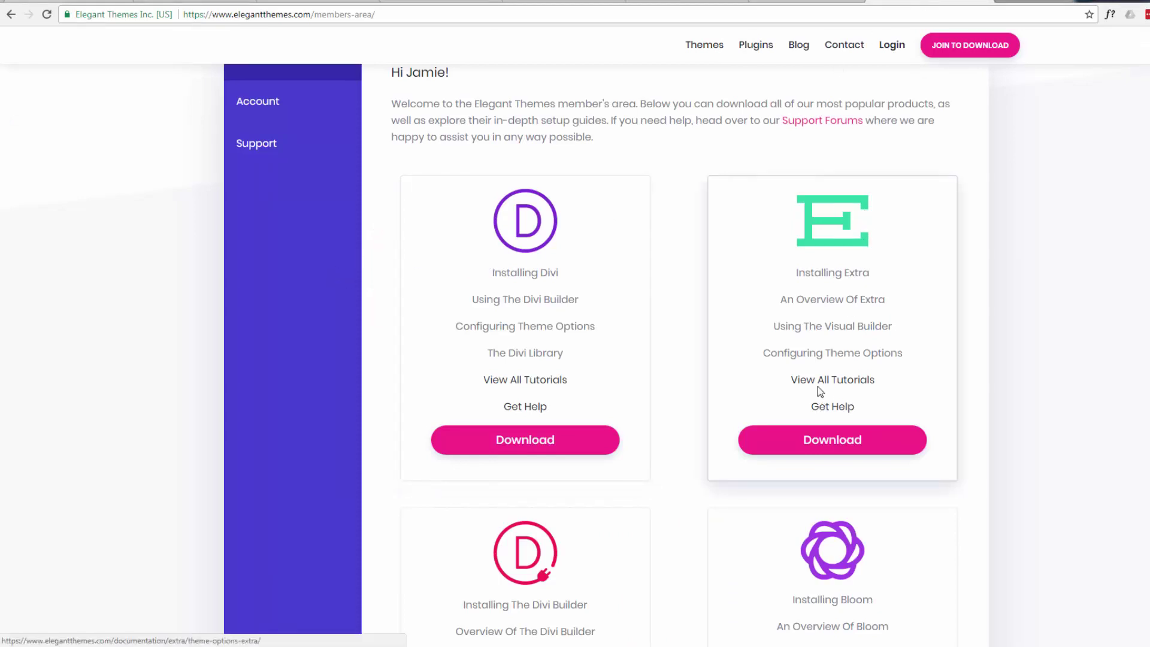
{"action": "scroll", "coordinate": [818, 370], "scroll_direction": "down", "scroll_amount": 2}
{"action": "scroll", "coordinate": [819, 370], "scroll_direction": "down", "scroll_amount": 2}
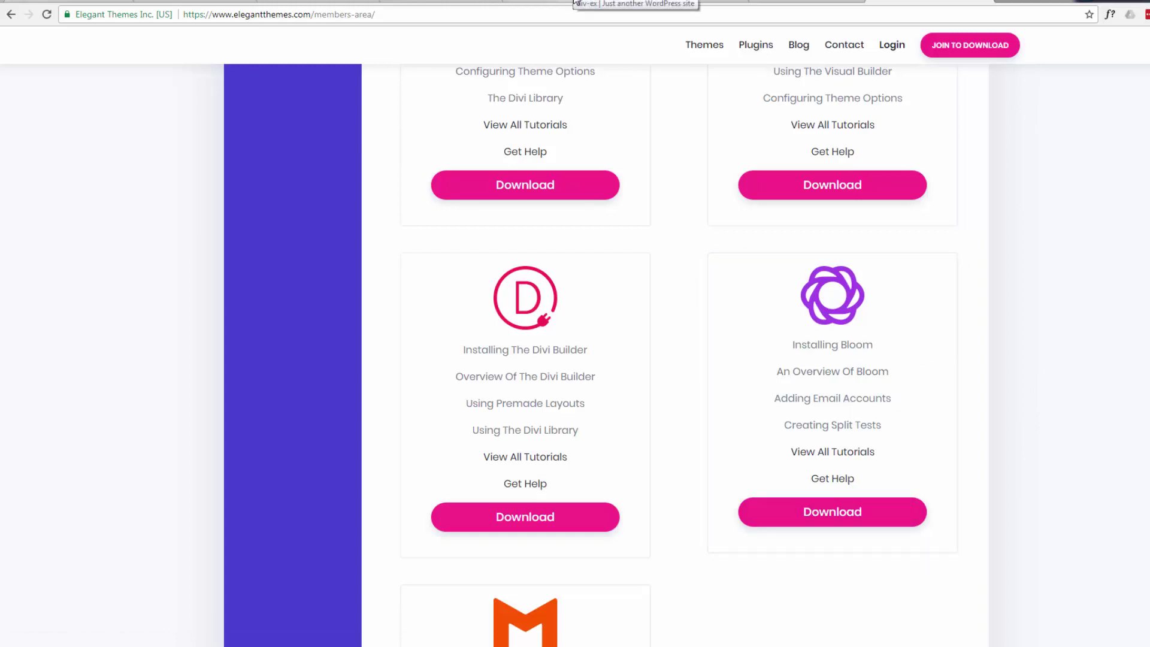
Return to the div-ex site's plugin administration and show the form for uploading a new plugin zip file
{"action": "left_click", "coordinate": [429, 1]}
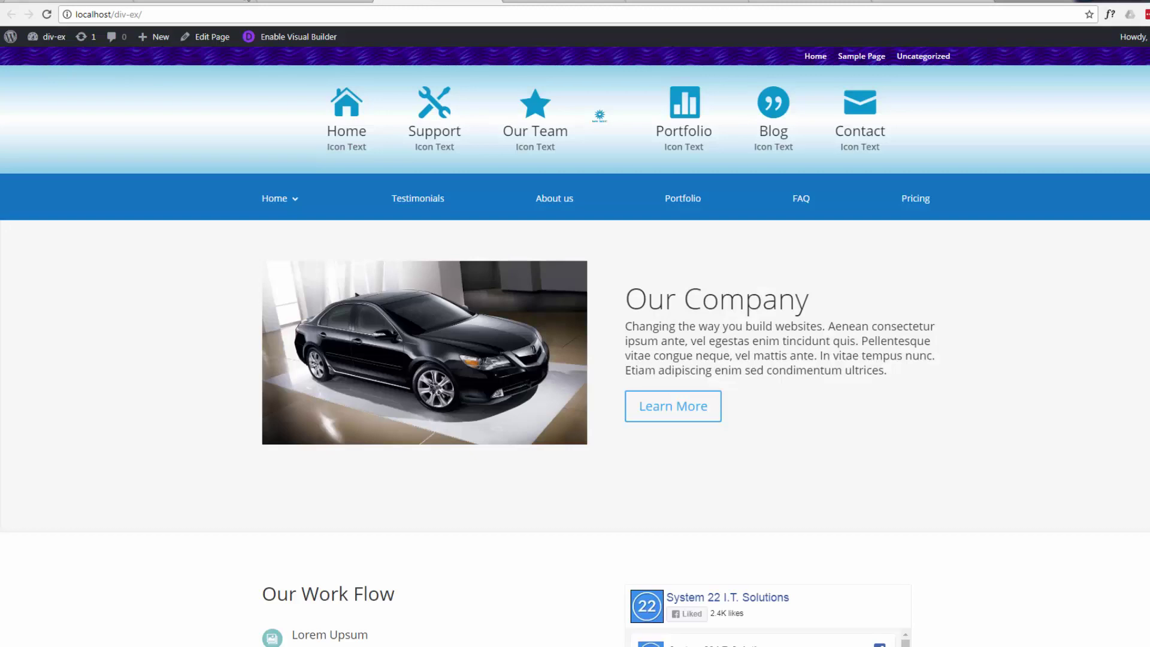
{"action": "left_click", "coordinate": [315, 3]}
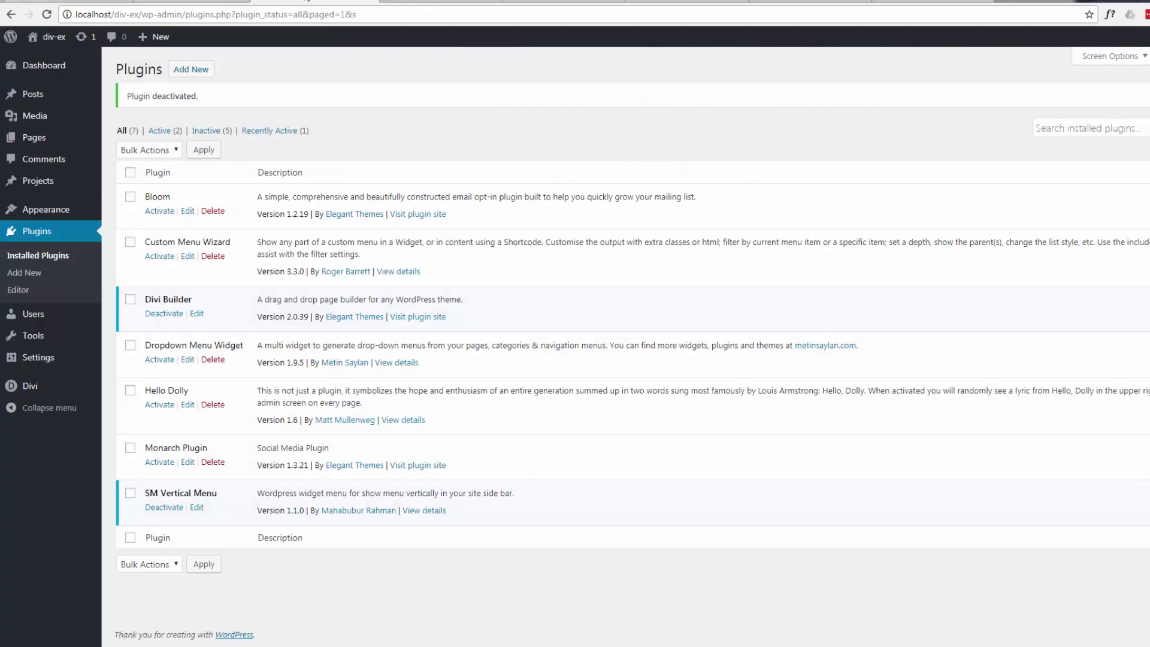
{"action": "left_click", "coordinate": [193, 72]}
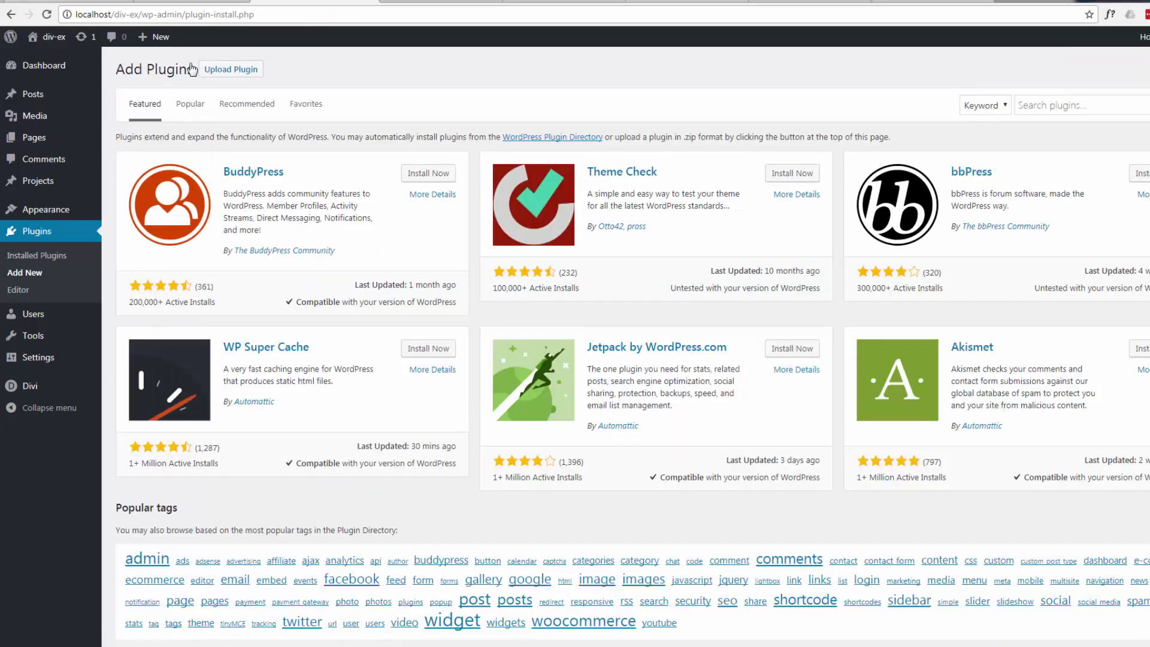
{"action": "left_click", "coordinate": [245, 72]}
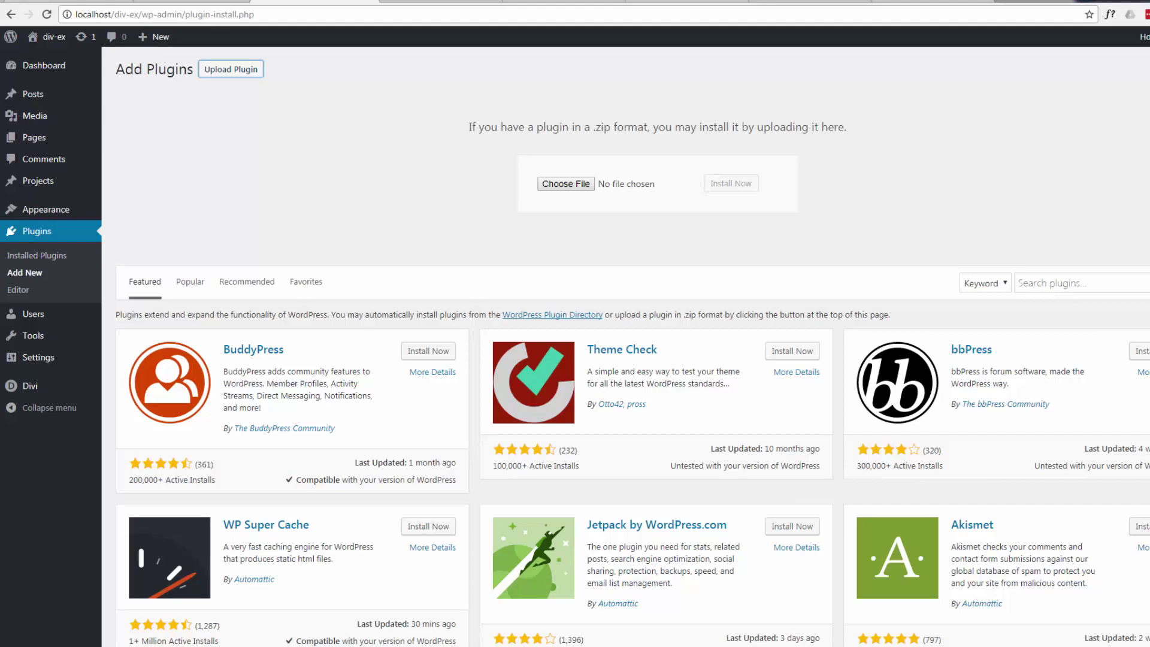
{"action": "left_click_drag", "start_coordinate": [1124, 180], "coordinate": [653, 191]}
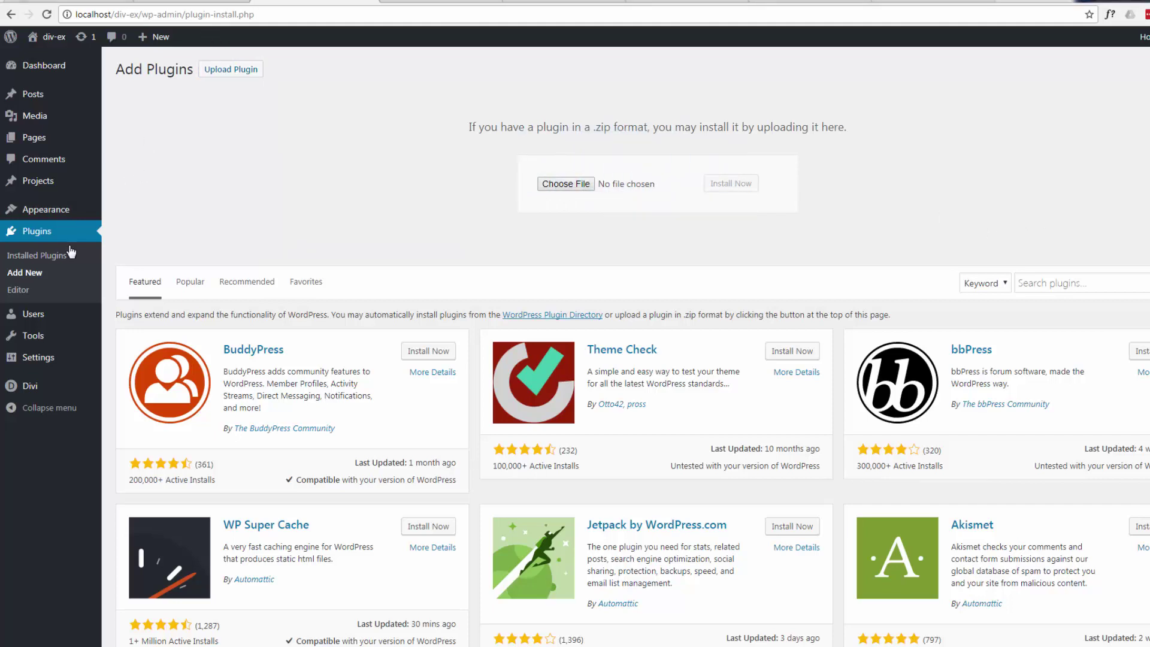
Activate the installed Bloom plugin and open its Optin Forms page
{"action": "left_click", "coordinate": [40, 233]}
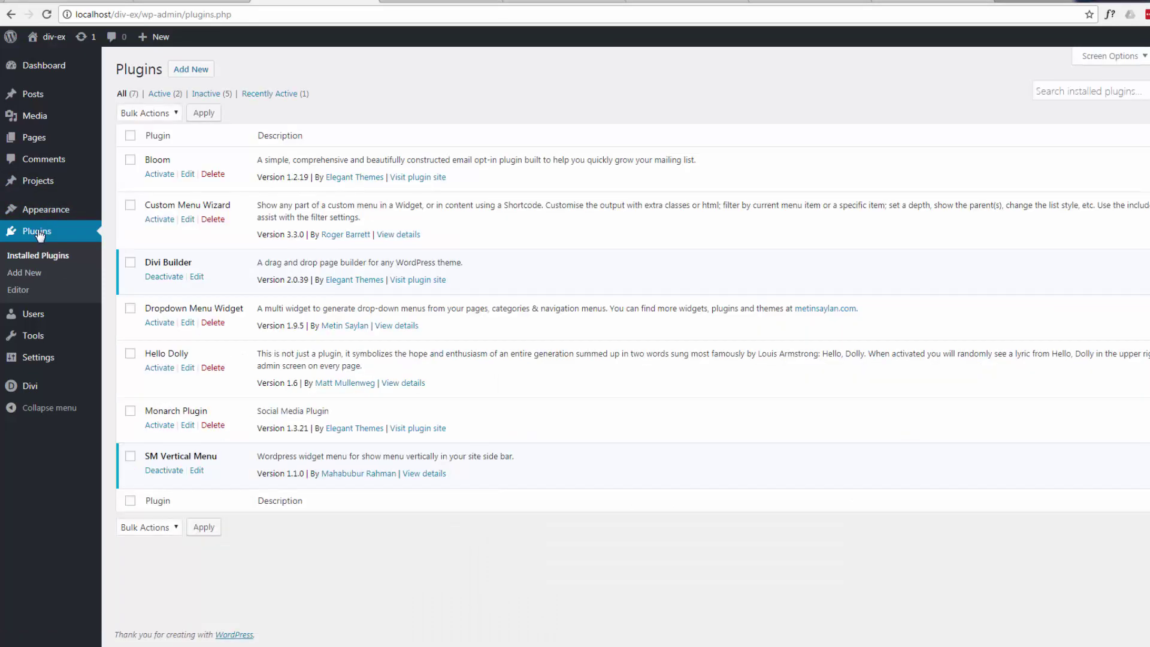
{"action": "left_click", "coordinate": [159, 174]}
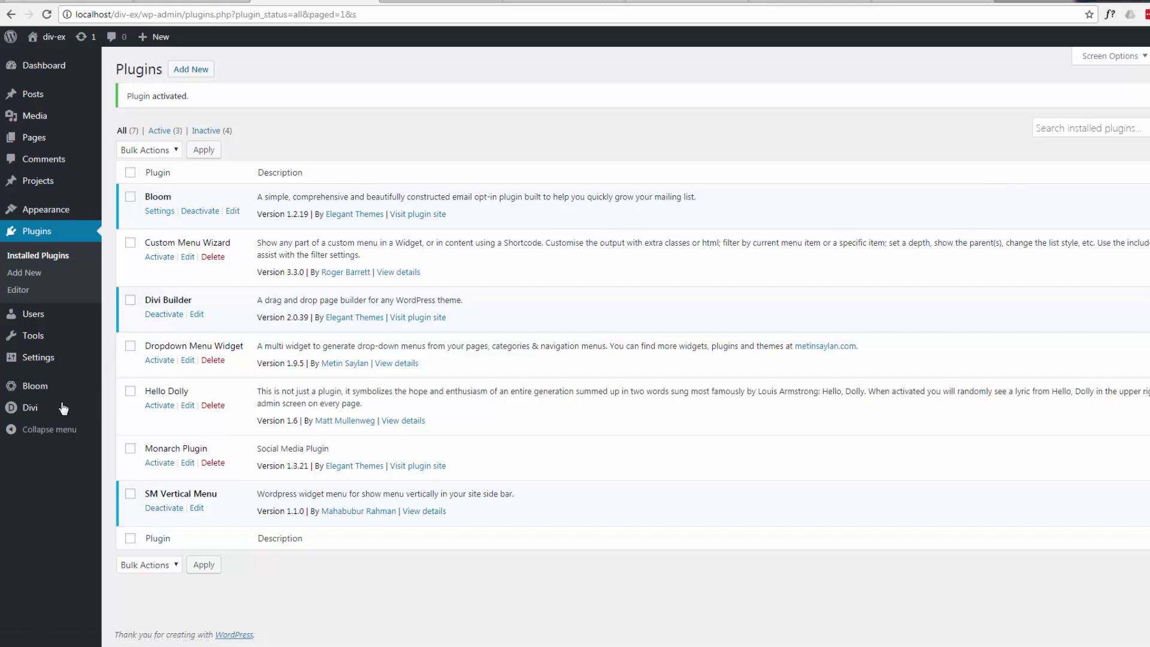
{"action": "mouse_move", "coordinate": [31, 392]}
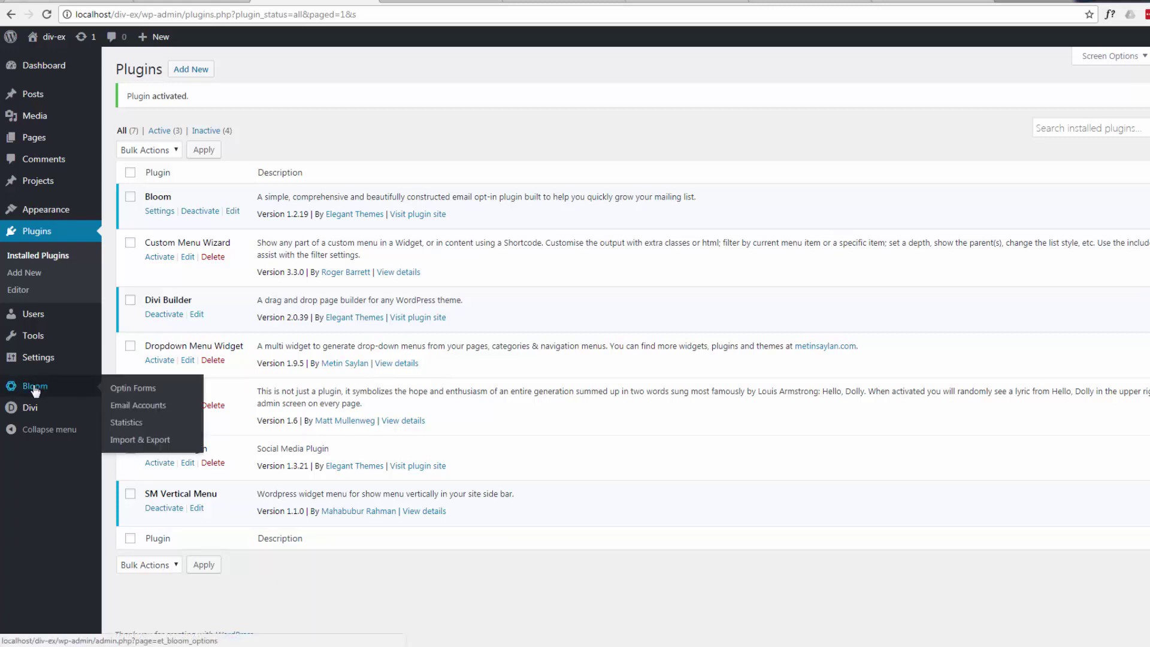
{"action": "left_click", "coordinate": [132, 393]}
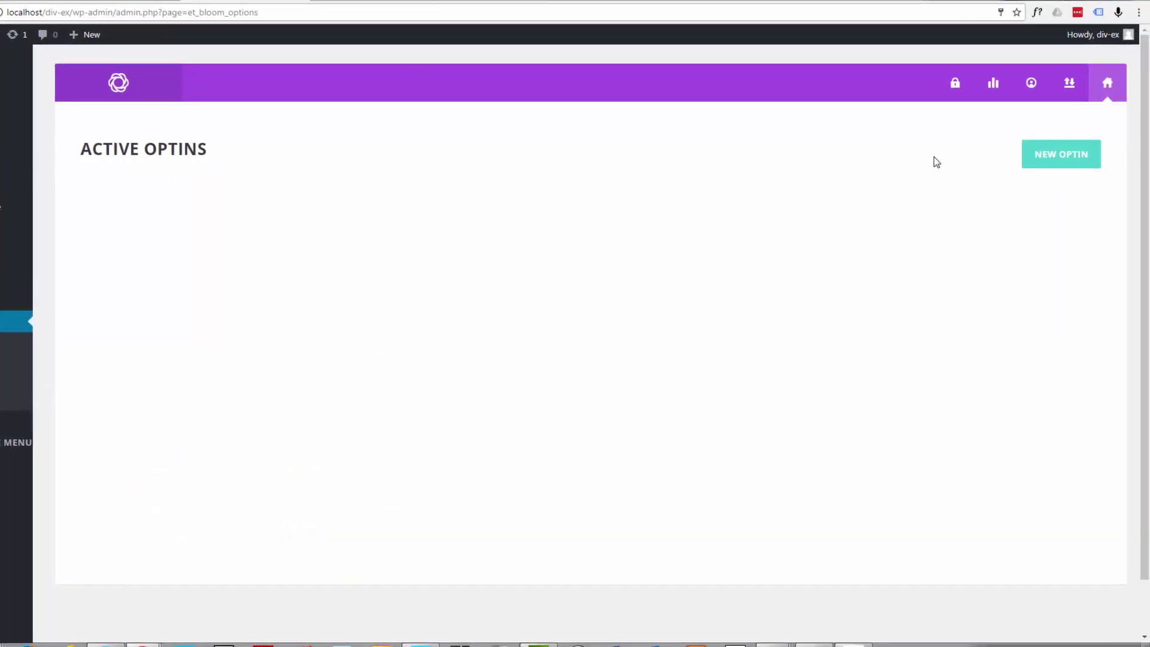
Create a new optin of the Pop Up type and name it Divi Test
{"action": "left_click", "coordinate": [1044, 162]}
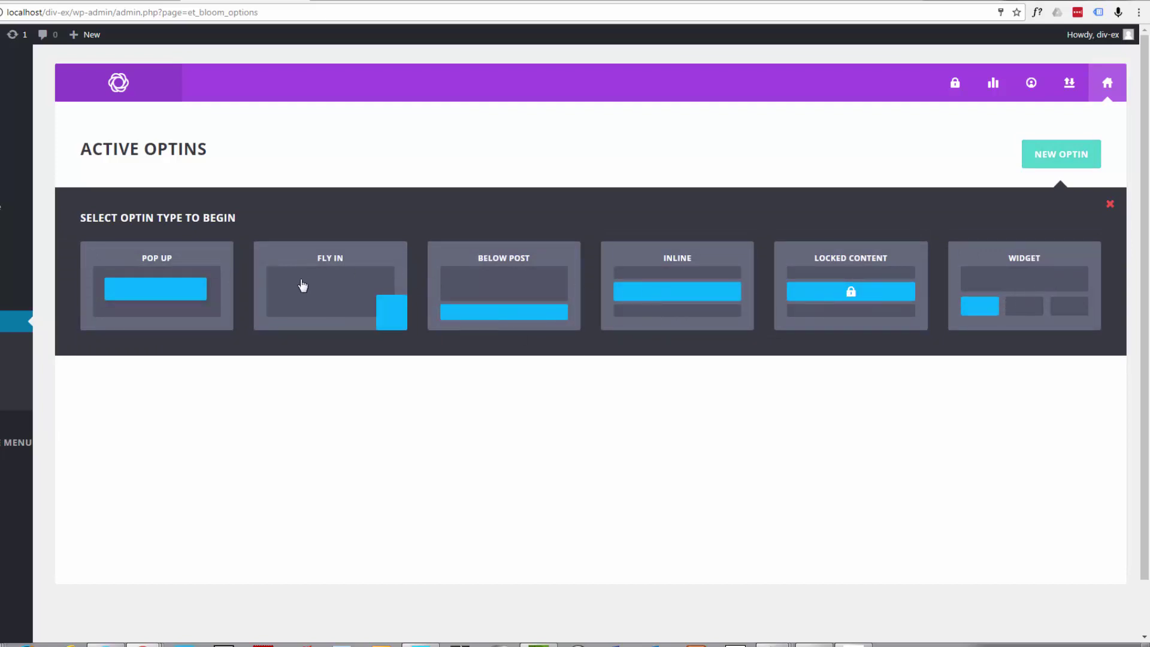
{"action": "left_click", "coordinate": [140, 300]}
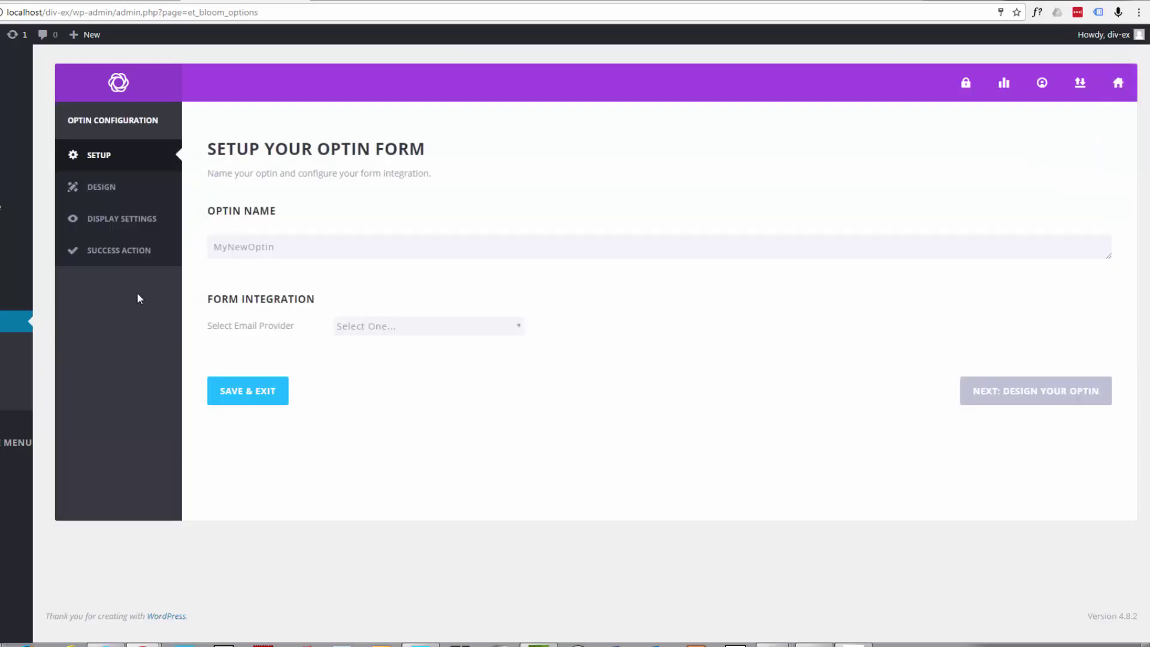
{"action": "left_click", "coordinate": [234, 247]}
{"action": "key", "text": "ctrl+a"}
{"action": "type", "text": "Divi Test"}
{"action": "left_click", "coordinate": [257, 403]}
Set the email provider to MailChimp, leave the account unselected, and continue to the design stage
{"action": "left_click", "coordinate": [519, 325]}
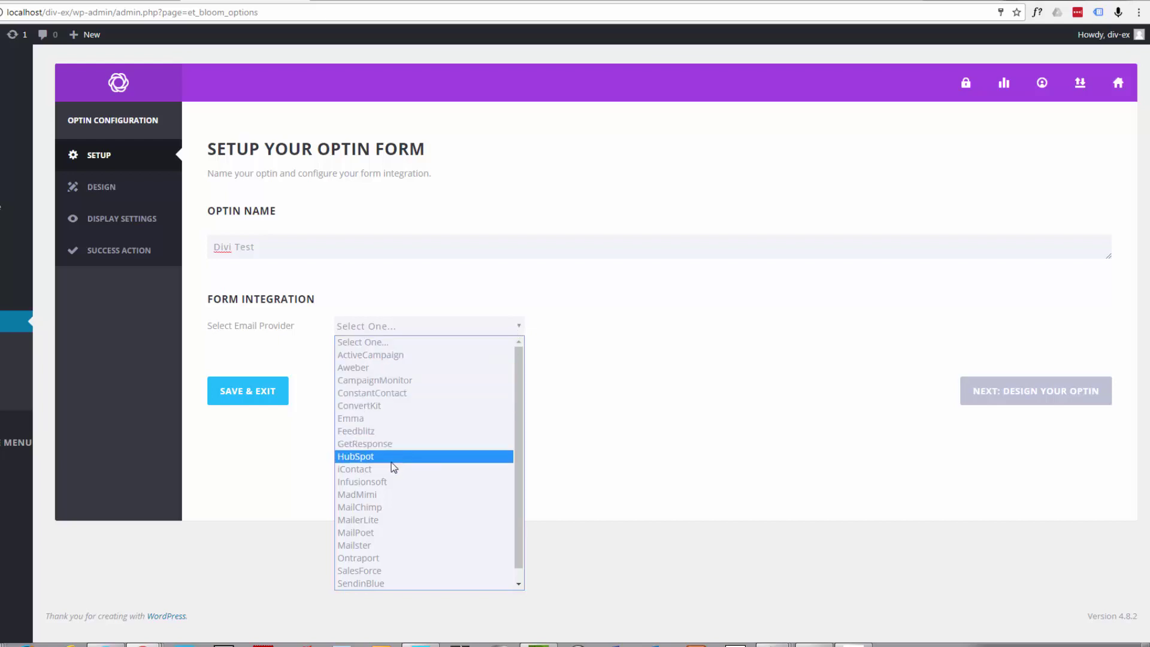
{"action": "left_click", "coordinate": [373, 507]}
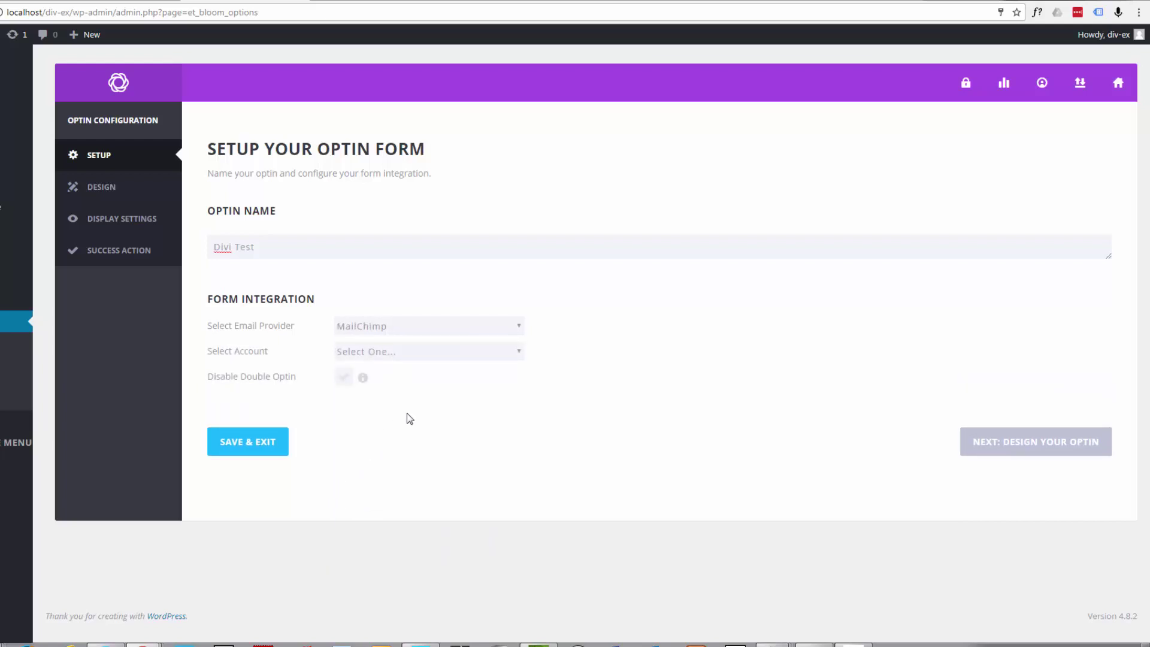
{"action": "left_click", "coordinate": [519, 354]}
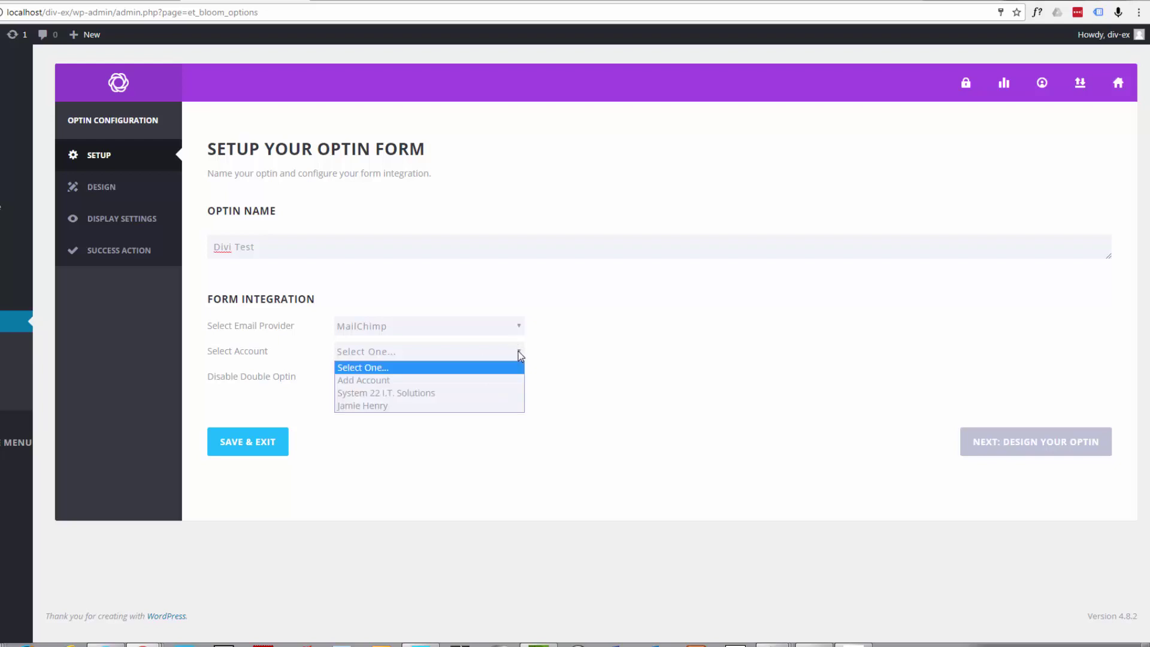
{"action": "left_click", "coordinate": [602, 345]}
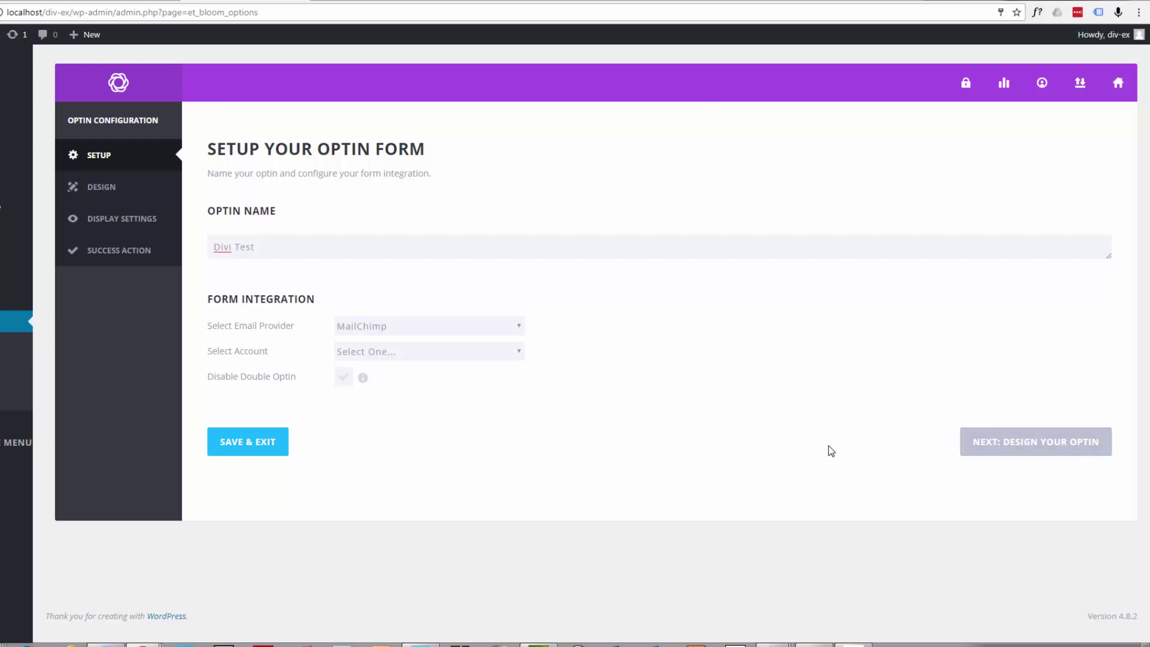
{"action": "left_click", "coordinate": [1041, 448]}
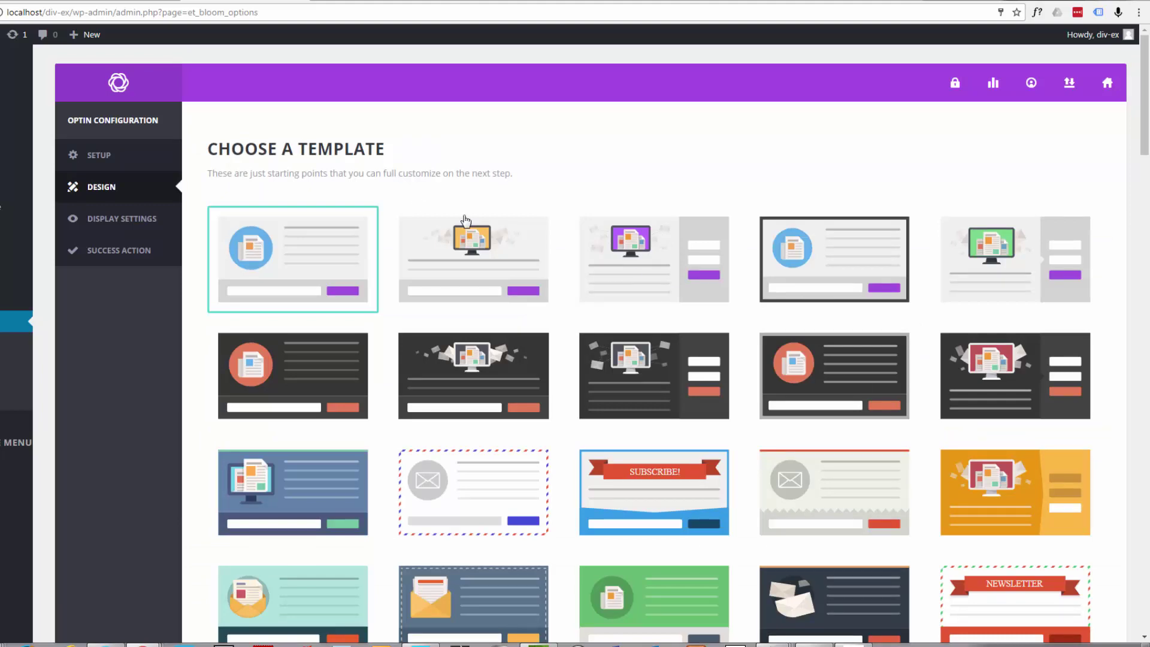
Look through the optin templates and check the look of the site's home page for comparison
{"action": "scroll", "coordinate": [396, 243], "scroll_direction": "down", "scroll_amount": 7}
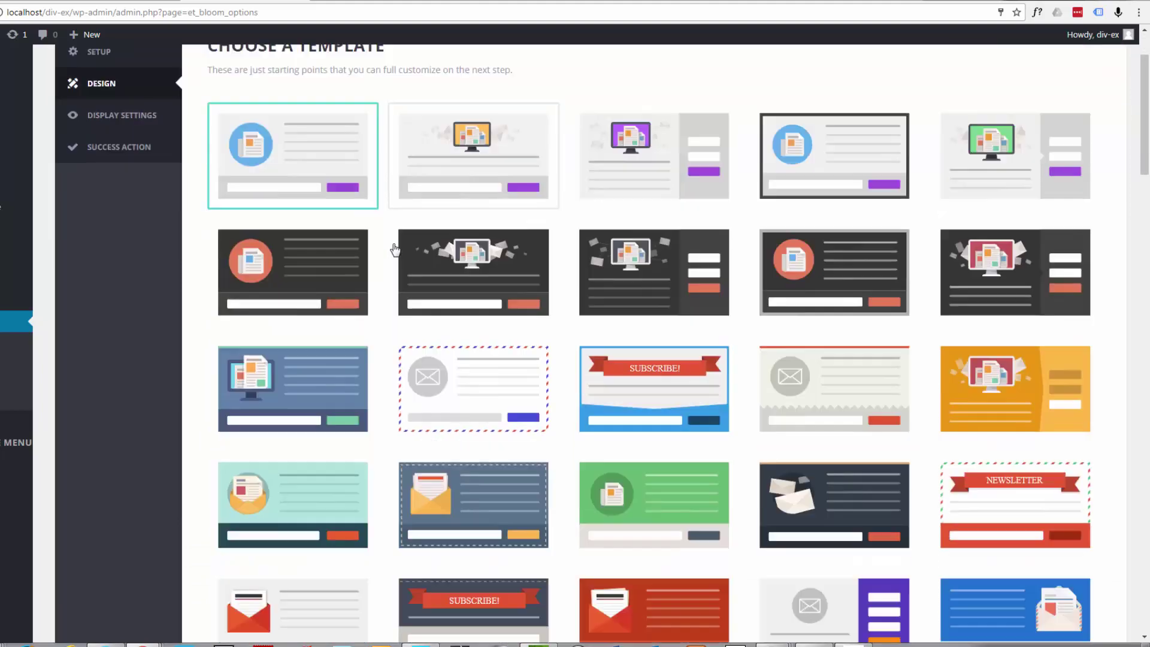
{"action": "scroll", "coordinate": [394, 241], "scroll_direction": "down", "scroll_amount": 6}
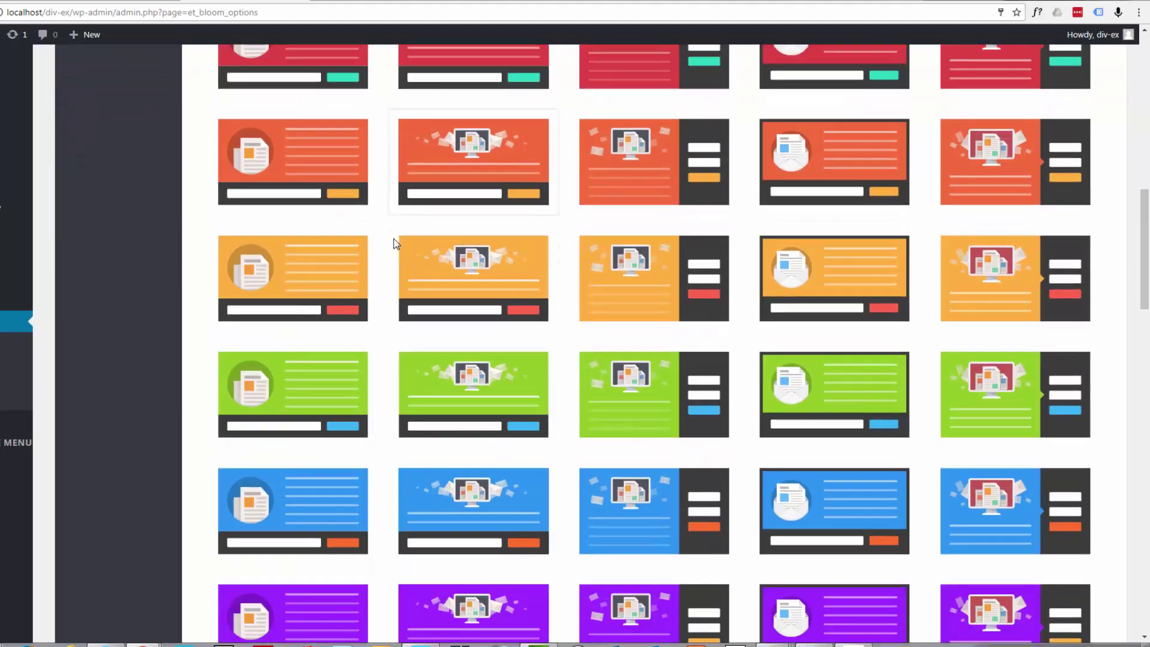
{"action": "scroll", "coordinate": [395, 243], "scroll_direction": "up", "scroll_amount": 5}
{"action": "scroll", "coordinate": [397, 244], "scroll_direction": "up", "scroll_amount": 9}
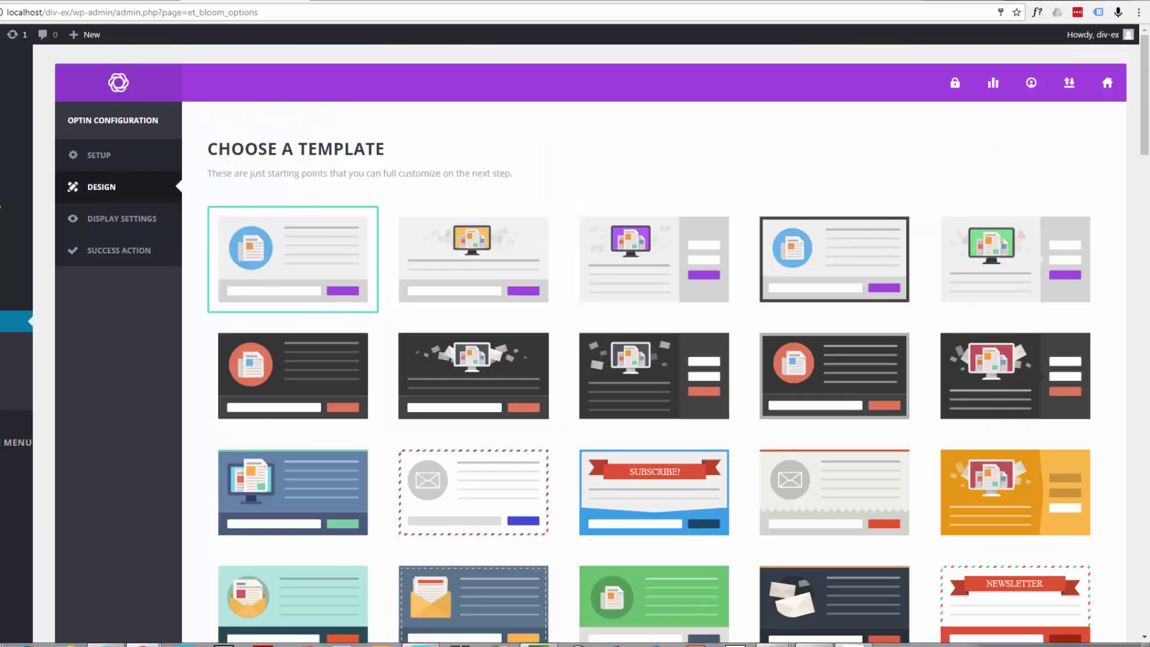
{"action": "left_click", "coordinate": [360, 1]}
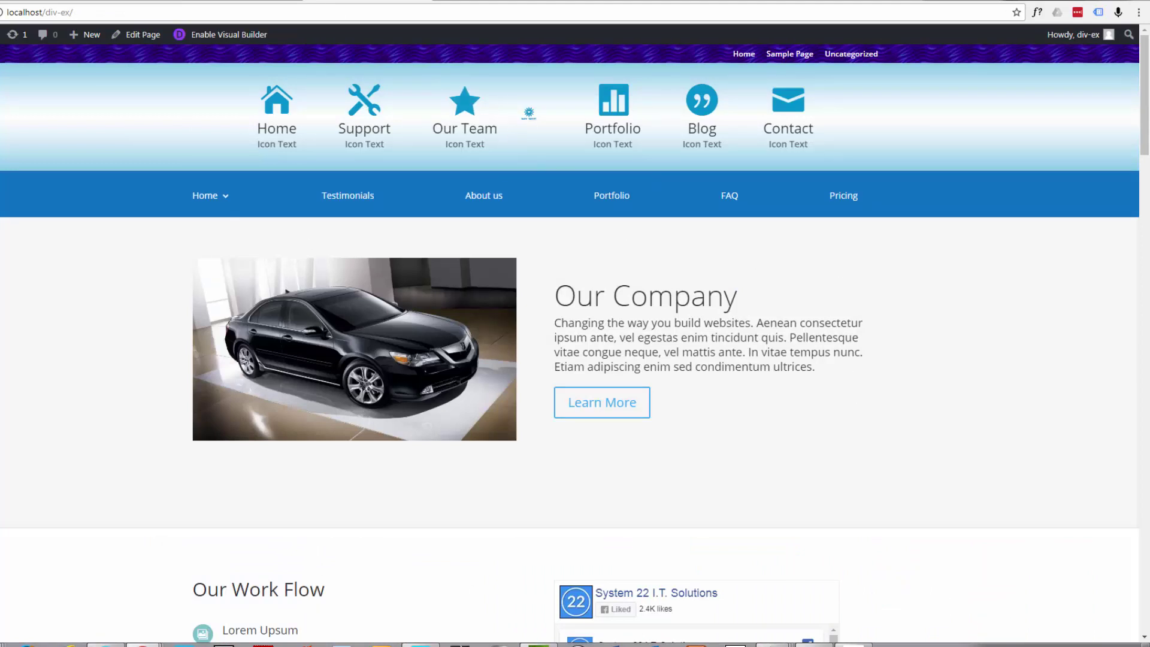
{"action": "left_click", "coordinate": [226, 1]}
Choose the light template with the orange monitor image above the text and a blue form footer, and continue to customizing it
{"action": "scroll", "coordinate": [534, 449], "scroll_direction": "down", "scroll_amount": 5}
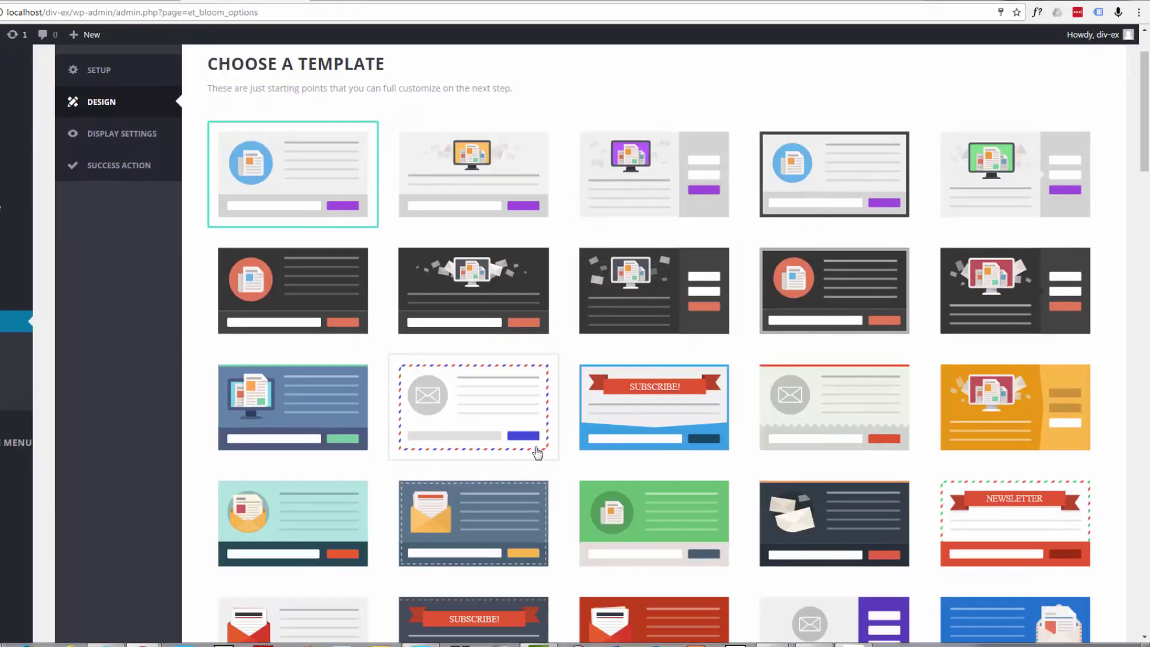
{"action": "scroll", "coordinate": [562, 467], "scroll_direction": "down", "scroll_amount": 7}
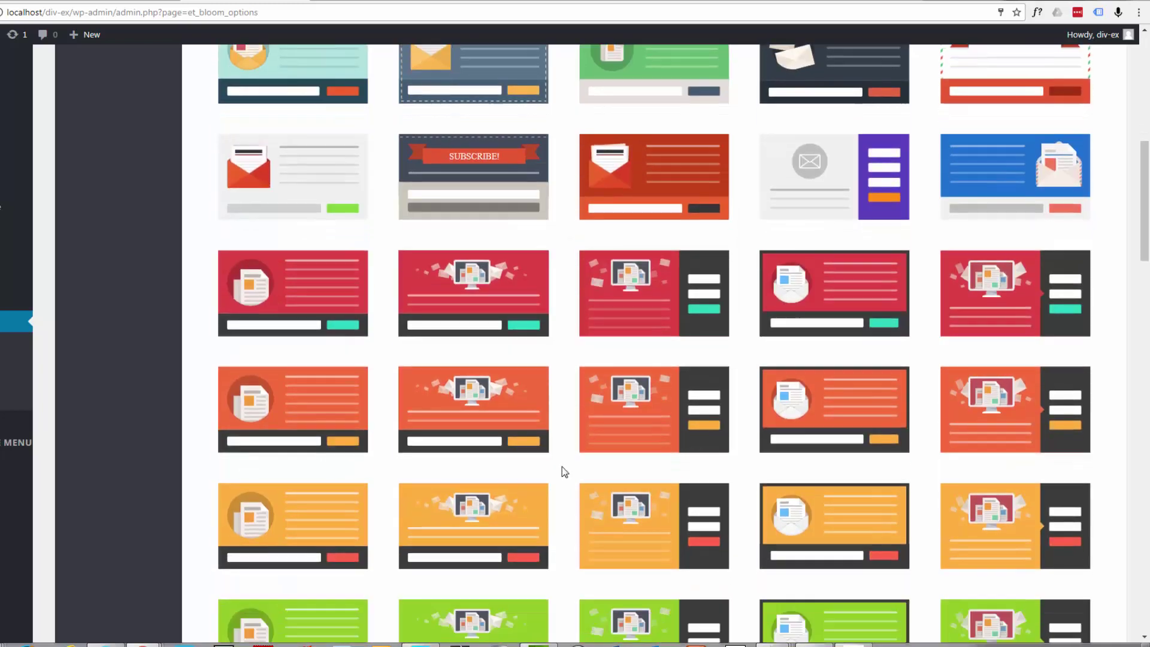
{"action": "scroll", "coordinate": [679, 450], "scroll_direction": "down", "scroll_amount": 8}
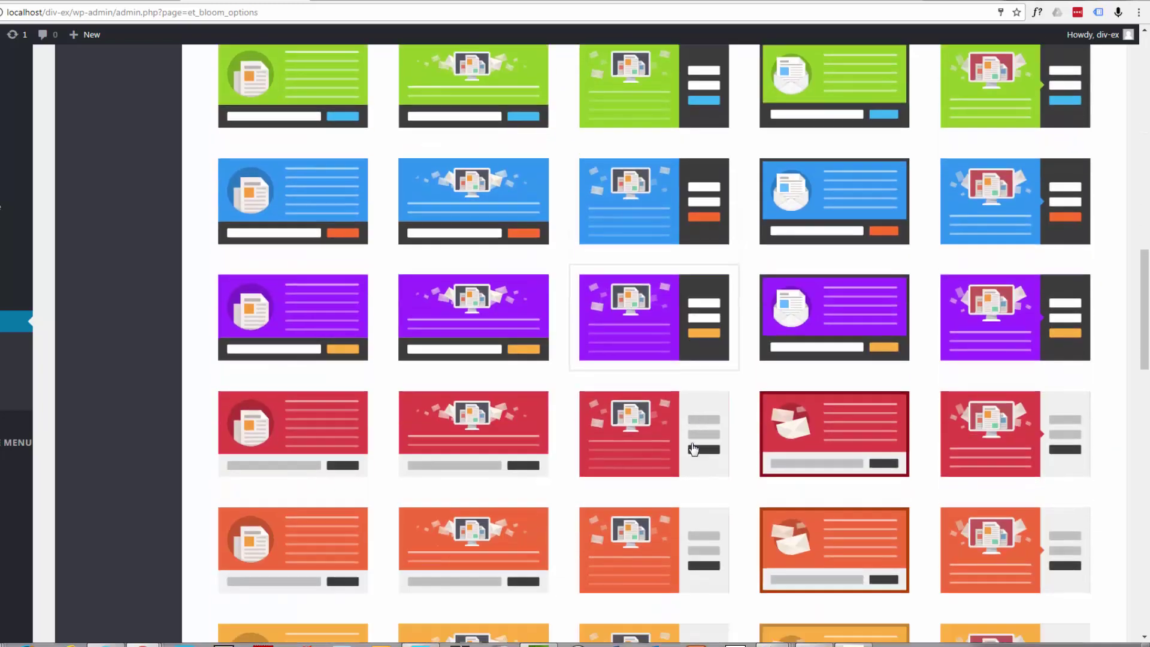
{"action": "scroll", "coordinate": [692, 446], "scroll_direction": "down", "scroll_amount": 6}
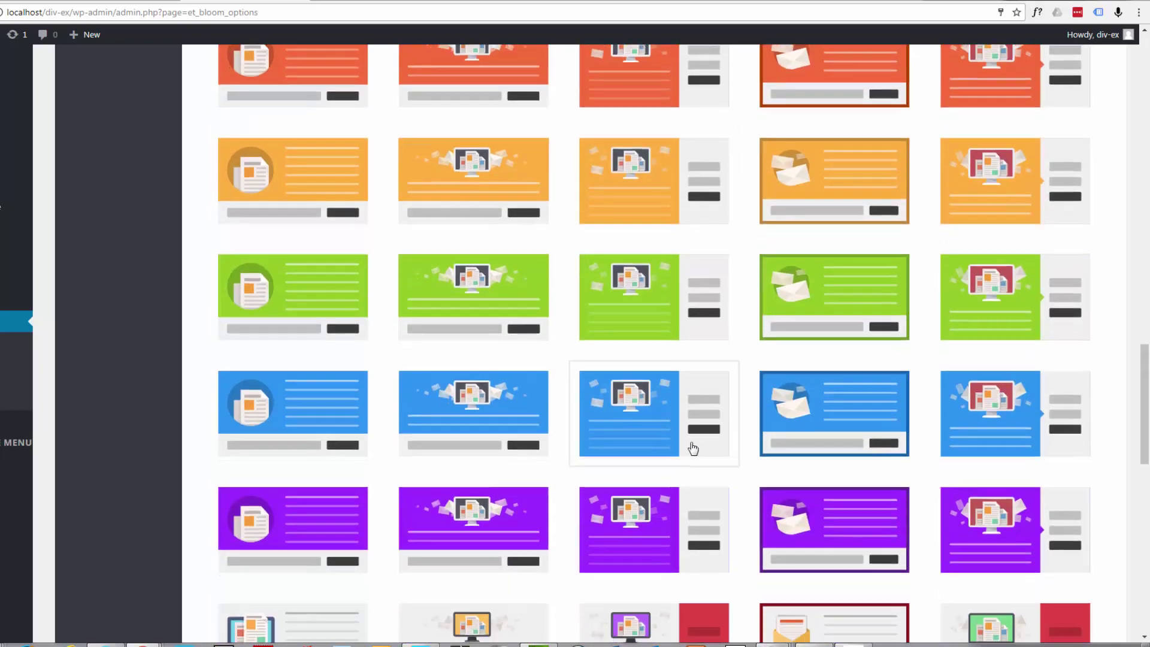
{"action": "scroll", "coordinate": [693, 448], "scroll_direction": "down", "scroll_amount": 8}
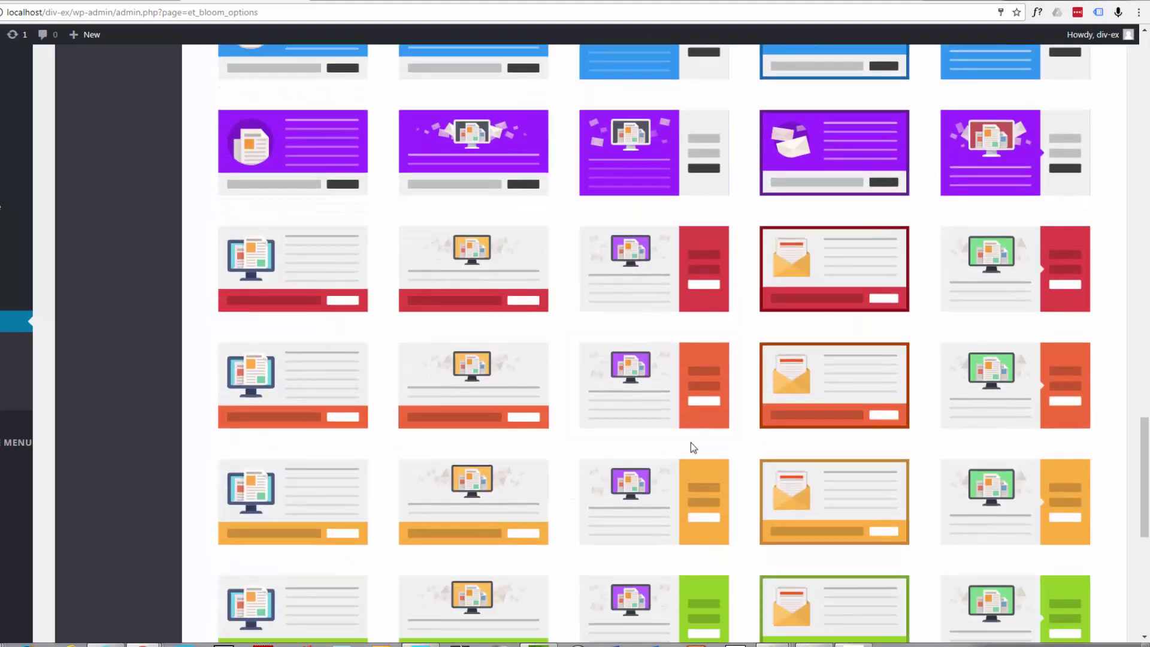
{"action": "scroll", "coordinate": [692, 448], "scroll_direction": "down", "scroll_amount": 3}
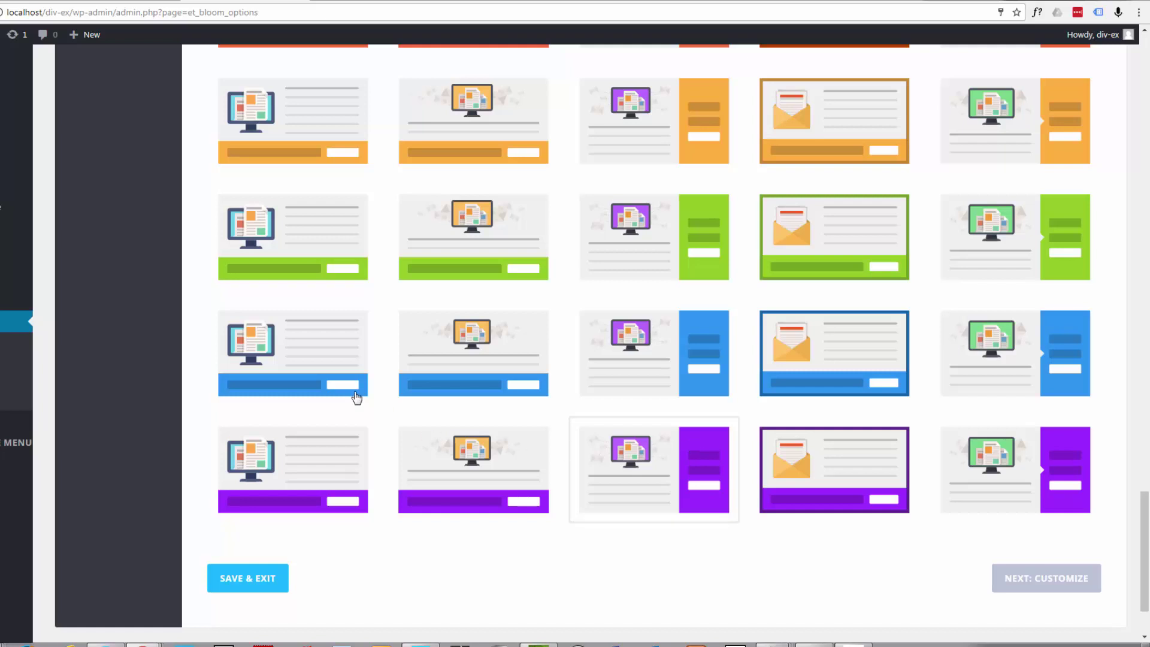
{"action": "left_click", "coordinate": [461, 365]}
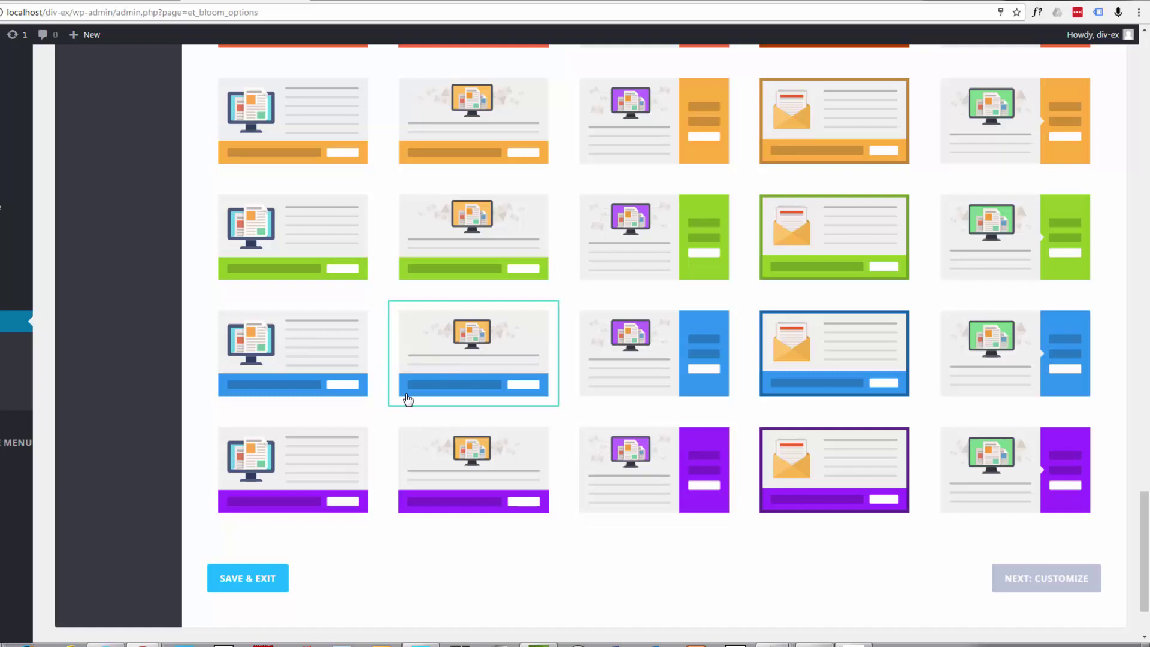
{"action": "left_click", "coordinate": [1038, 581]}
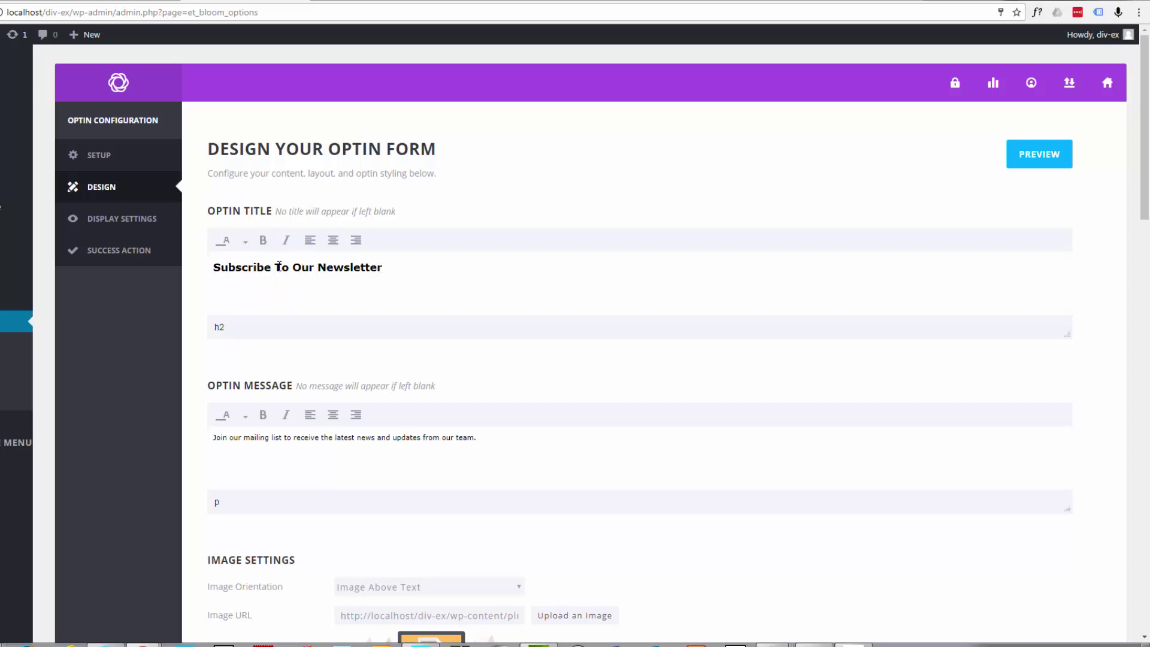
Change the optin title to "Subscribe For Great Updates"
{"action": "left_click_drag", "start_coordinate": [277, 267], "coordinate": [393, 270]}
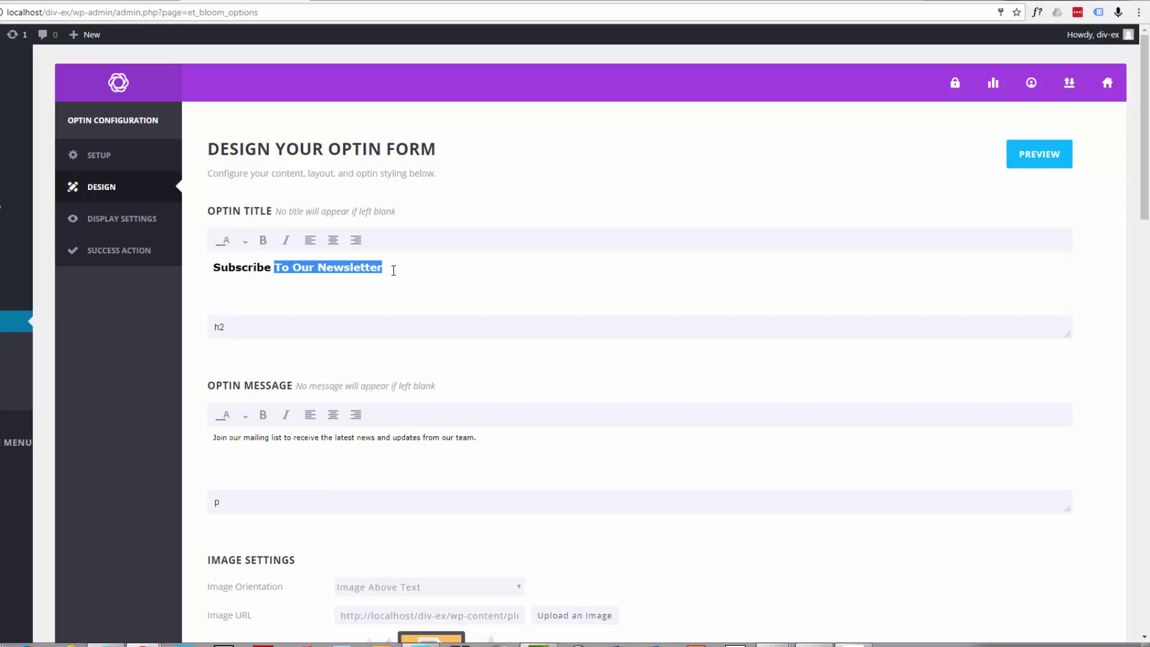
{"action": "type", "text": "For Greta"}
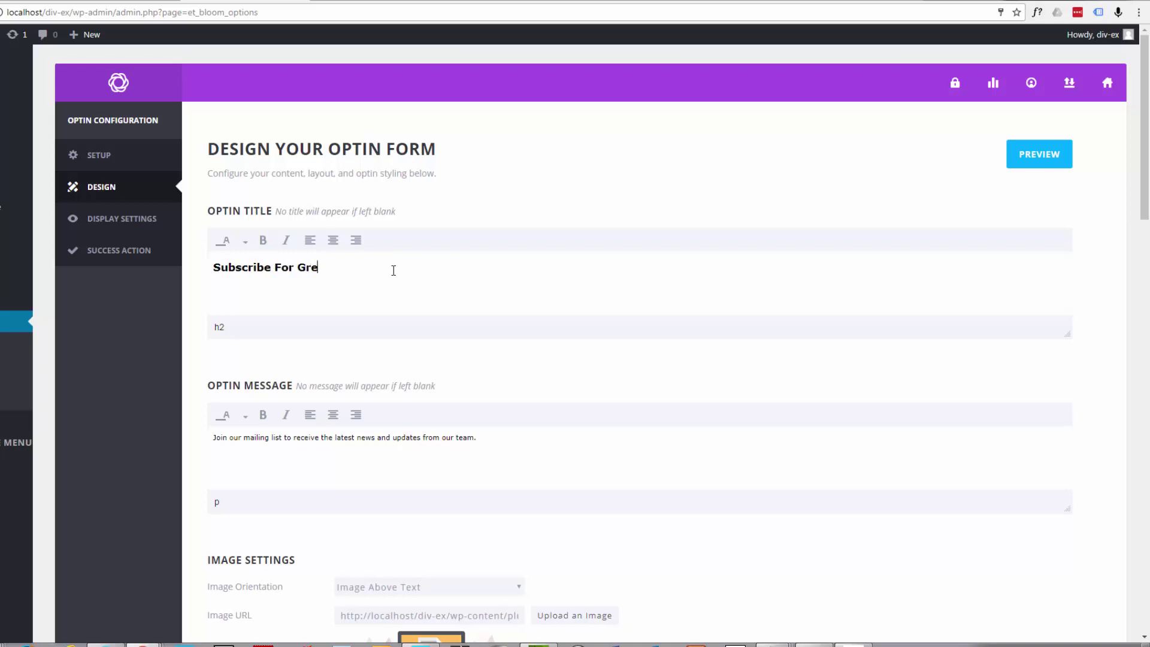
{"action": "key", "text": "BackSpace"}
{"action": "key", "text": "BackSpace"}
{"action": "type", "text": "at Updates"}
Center the optin title text
{"action": "scroll", "coordinate": [281, 451], "scroll_direction": "down", "scroll_amount": 1}
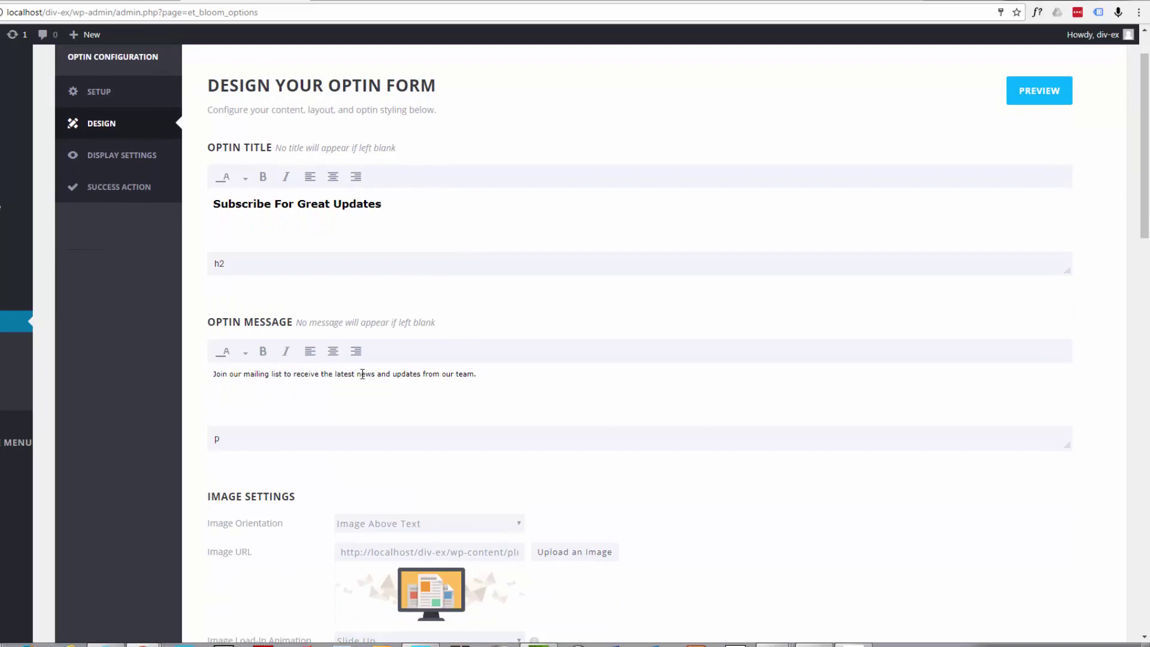
{"action": "left_click", "coordinate": [481, 374]}
{"action": "left_click_drag", "start_coordinate": [383, 204], "coordinate": [210, 204]}
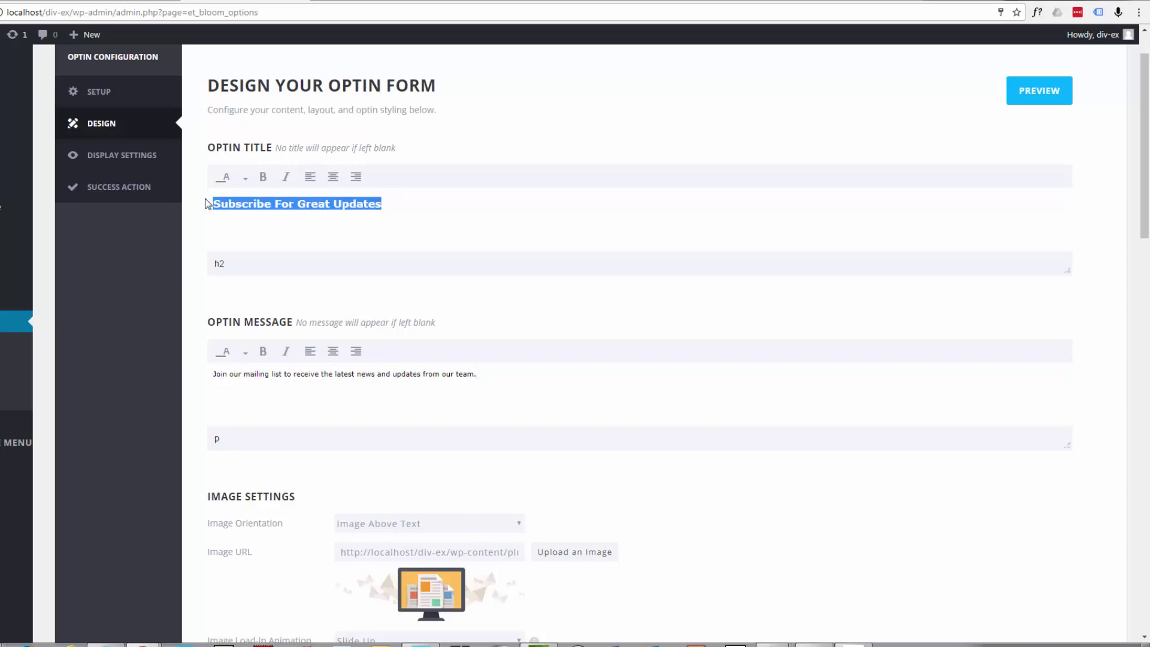
{"action": "left_click", "coordinate": [334, 177]}
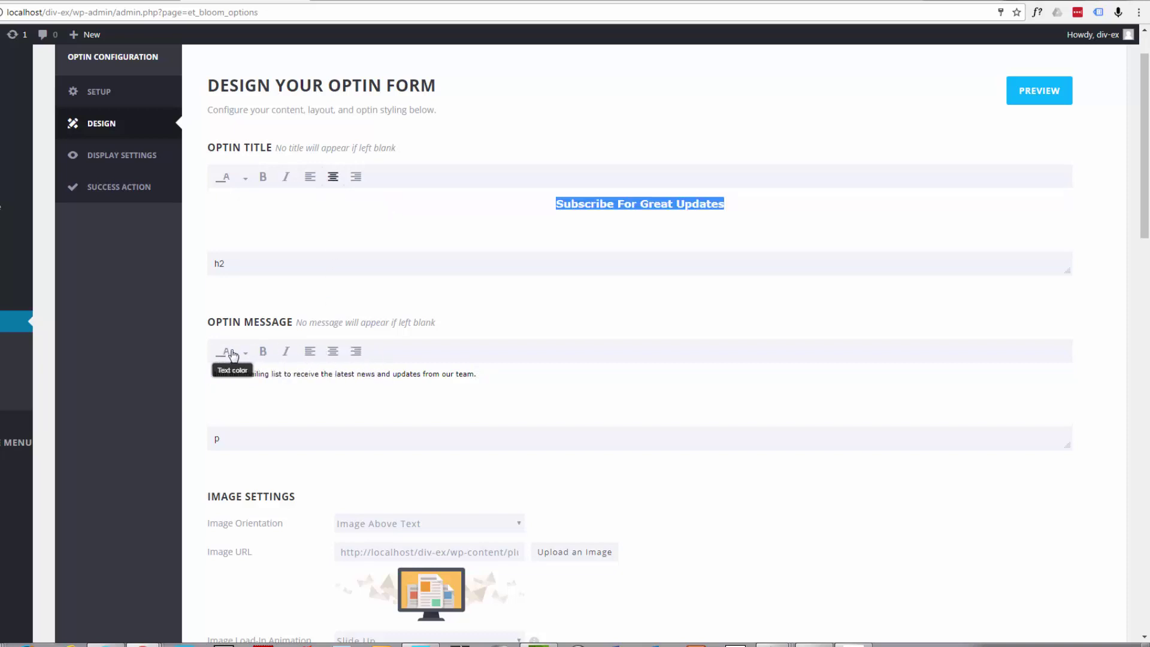
Center the optin message text
{"action": "left_click", "coordinate": [476, 374]}
{"action": "left_click_drag", "start_coordinate": [477, 374], "coordinate": [211, 377]}
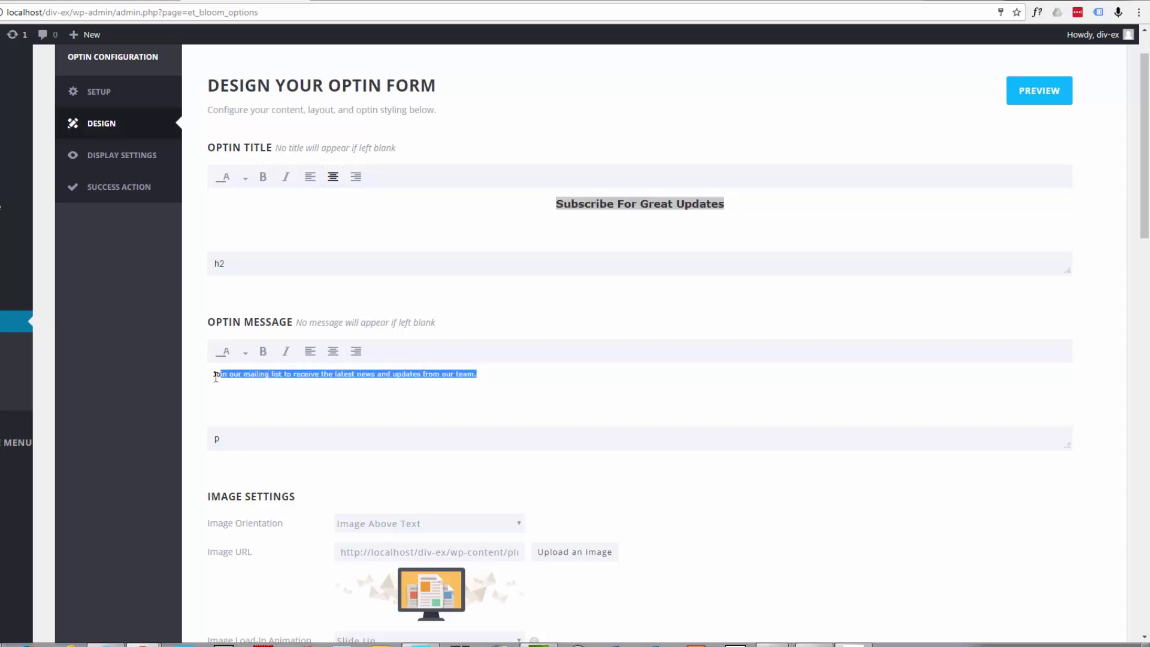
{"action": "left_click", "coordinate": [336, 353]}
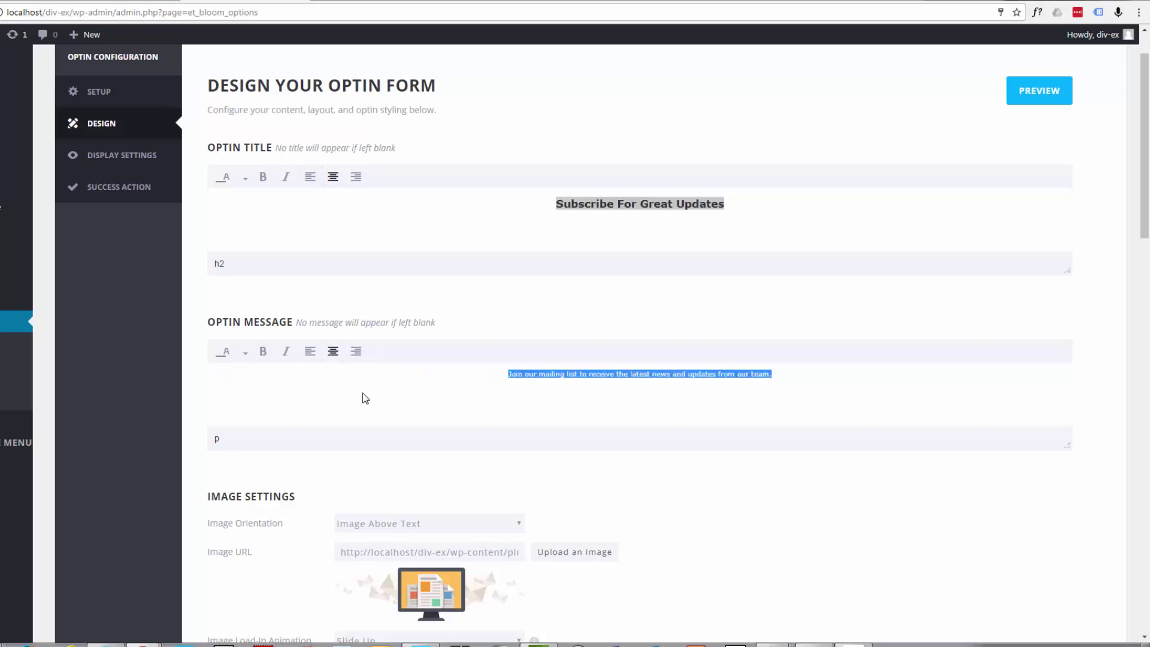
Replace the optin image with the MY SITE logo (logo.png) from the media library
{"action": "scroll", "coordinate": [366, 396], "scroll_direction": "down", "scroll_amount": 1}
{"action": "scroll", "coordinate": [363, 390], "scroll_direction": "down", "scroll_amount": 4}
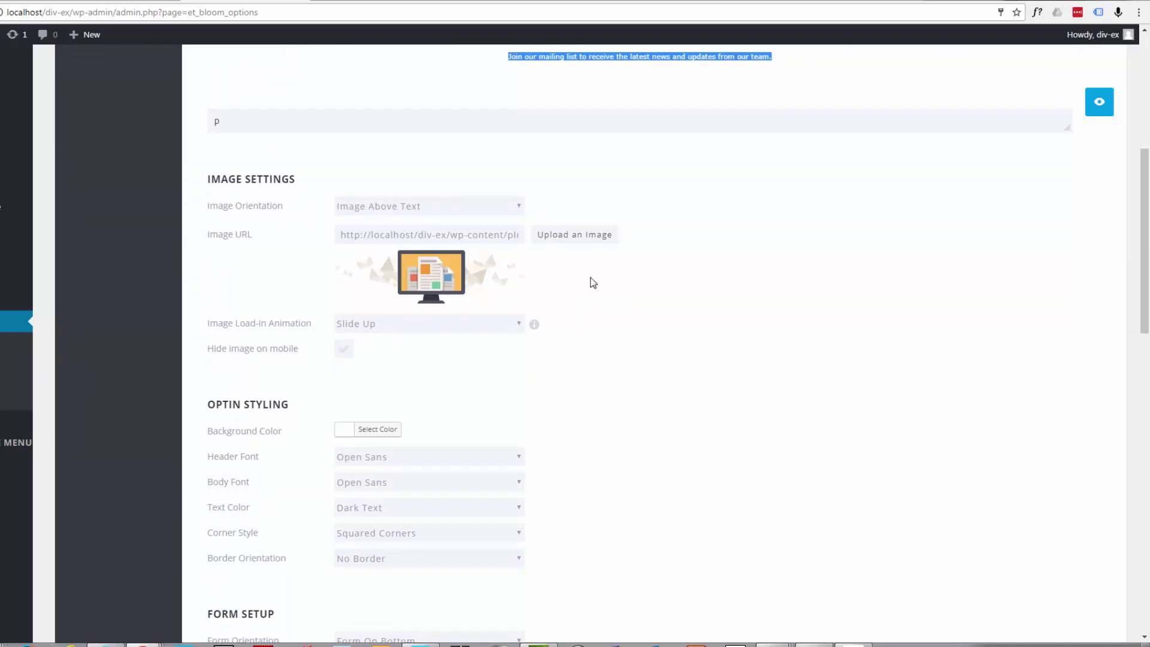
{"action": "left_click", "coordinate": [586, 241]}
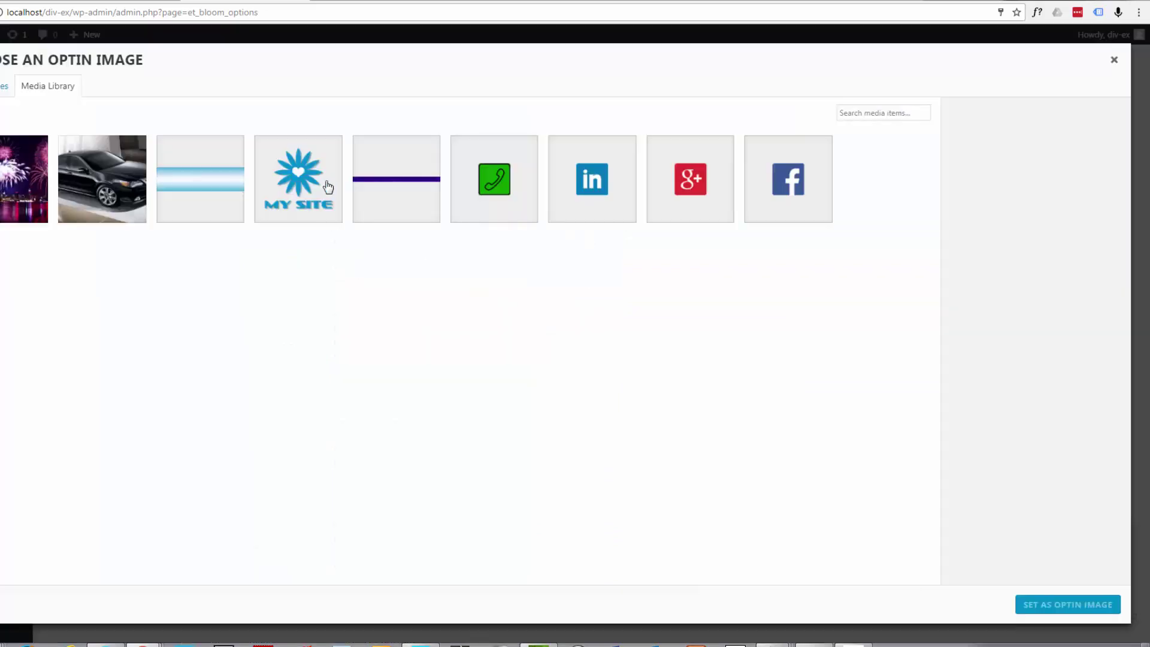
{"action": "left_click", "coordinate": [324, 183]}
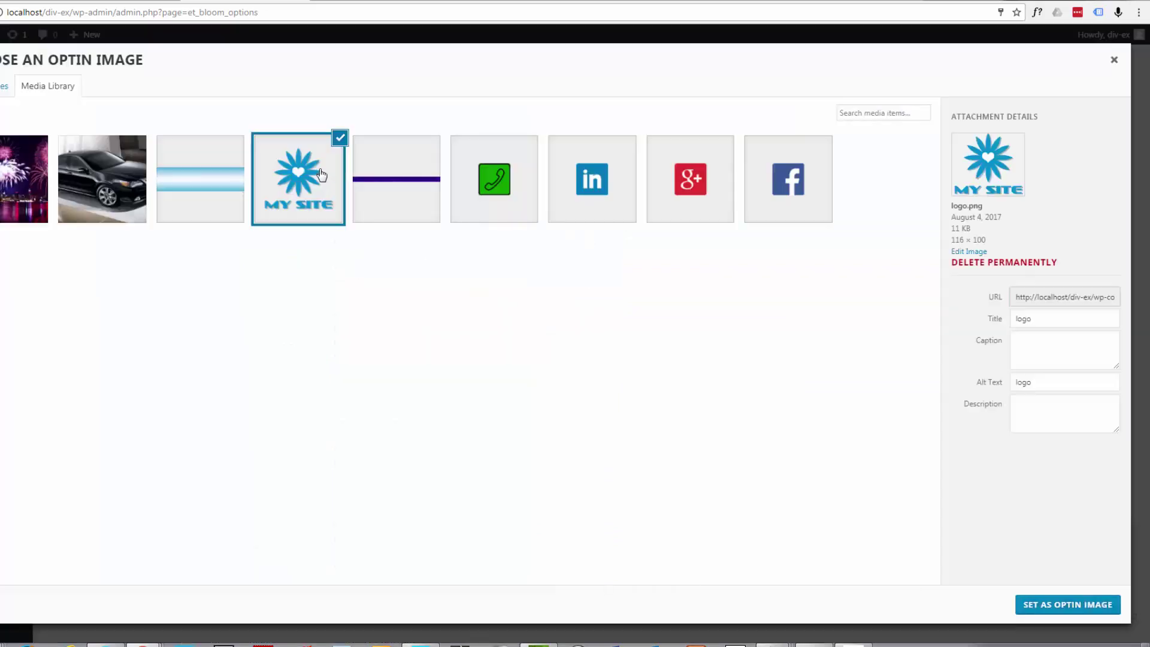
{"action": "left_click", "coordinate": [1090, 606]}
Review the load-in animations for the optin image and choose Slide Up
{"action": "scroll", "coordinate": [695, 373], "scroll_direction": "down", "scroll_amount": 2}
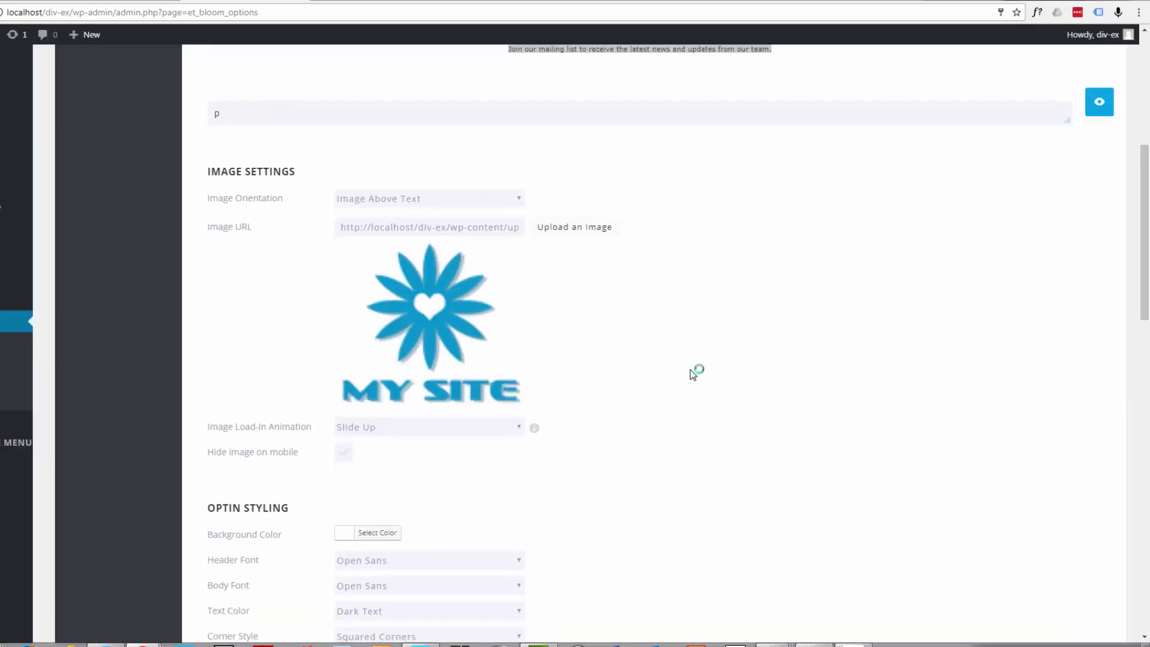
{"action": "scroll", "coordinate": [692, 371], "scroll_direction": "down", "scroll_amount": 2}
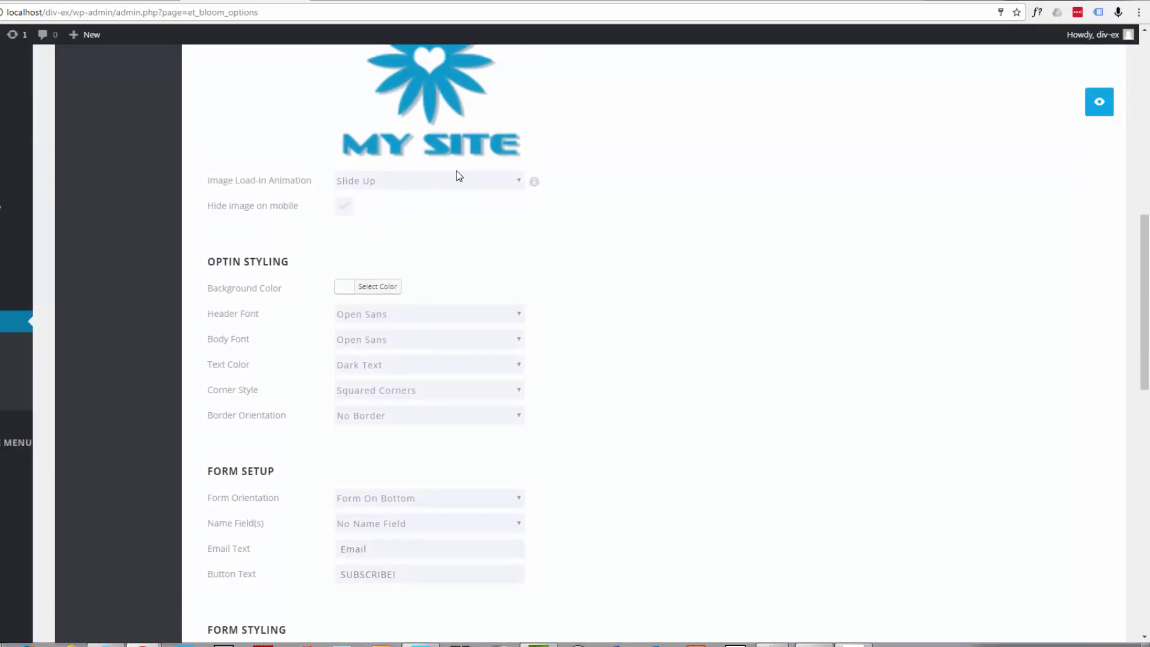
{"action": "left_click", "coordinate": [520, 182]}
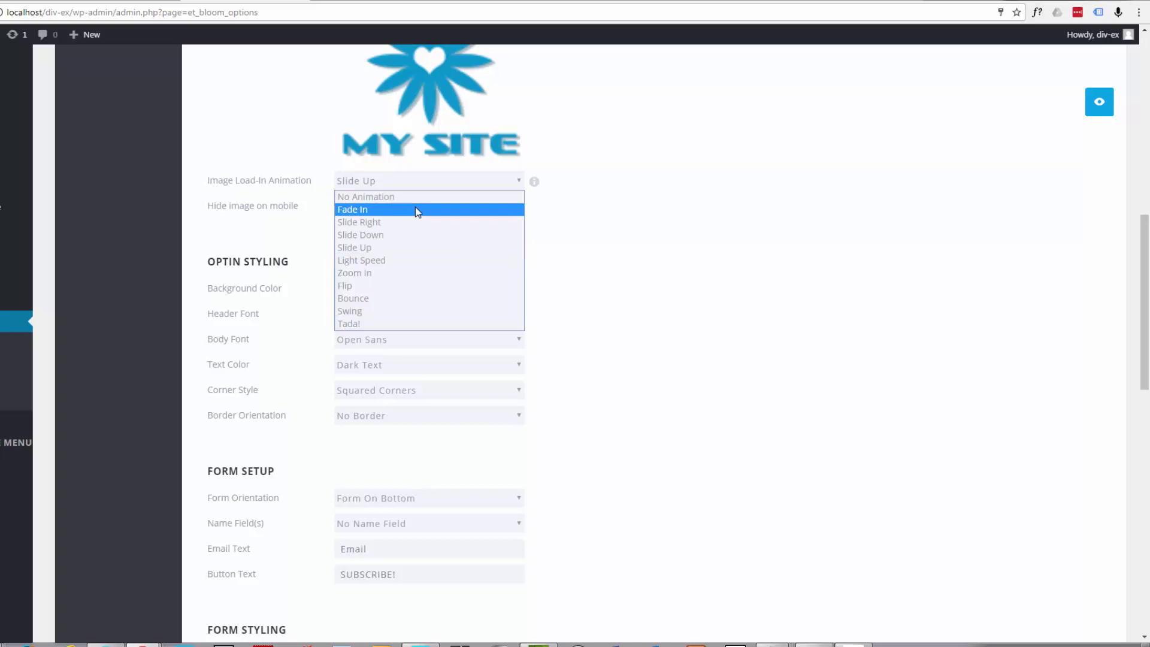
{"action": "left_click", "coordinate": [392, 251]}
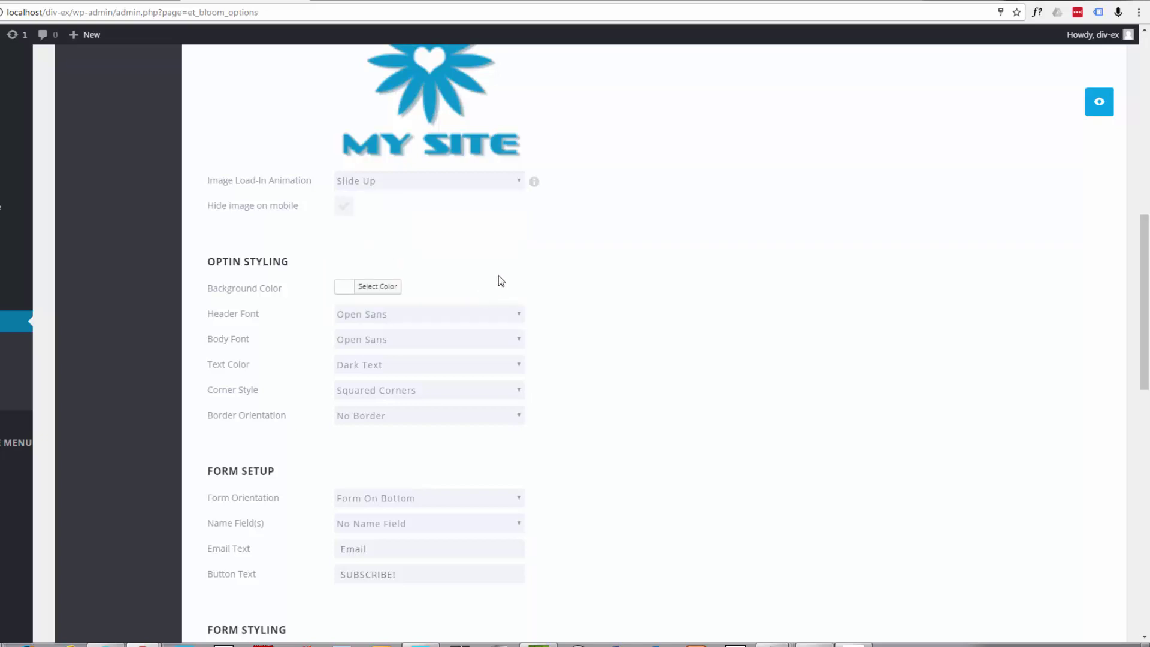
Set the optin's corner style to Rounded Corners in the optin styling
{"action": "scroll", "coordinate": [497, 256], "scroll_direction": "down", "scroll_amount": 1}
{"action": "scroll", "coordinate": [498, 256], "scroll_direction": "down", "scroll_amount": 1}
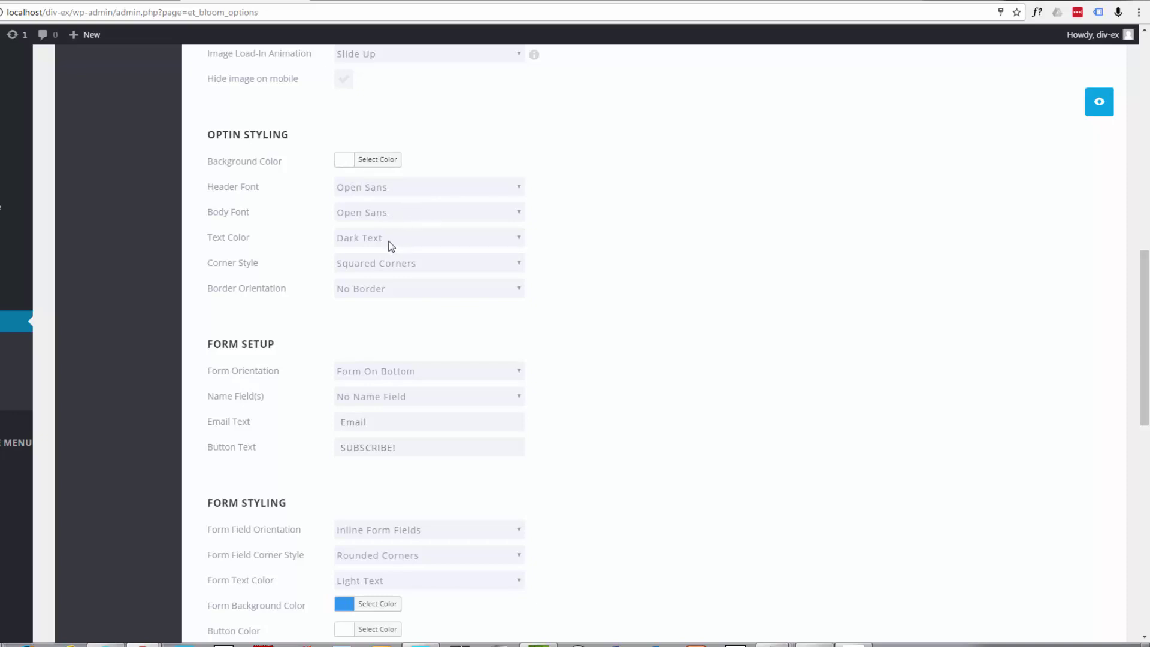
{"action": "left_click", "coordinate": [514, 264]}
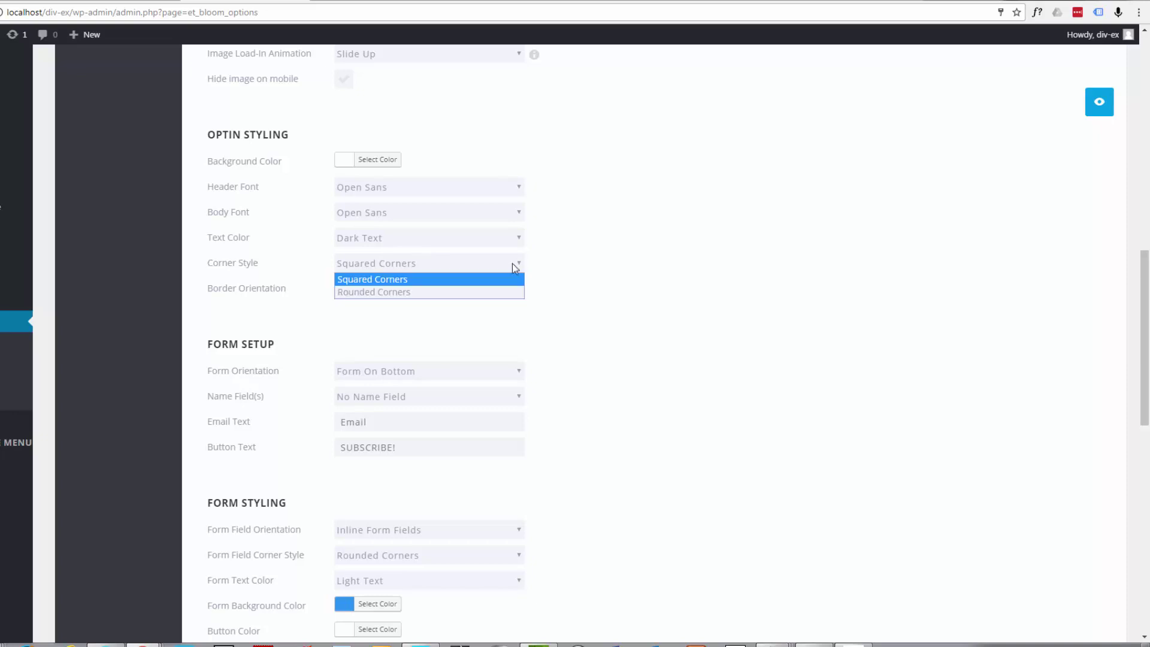
{"action": "left_click", "coordinate": [451, 293]}
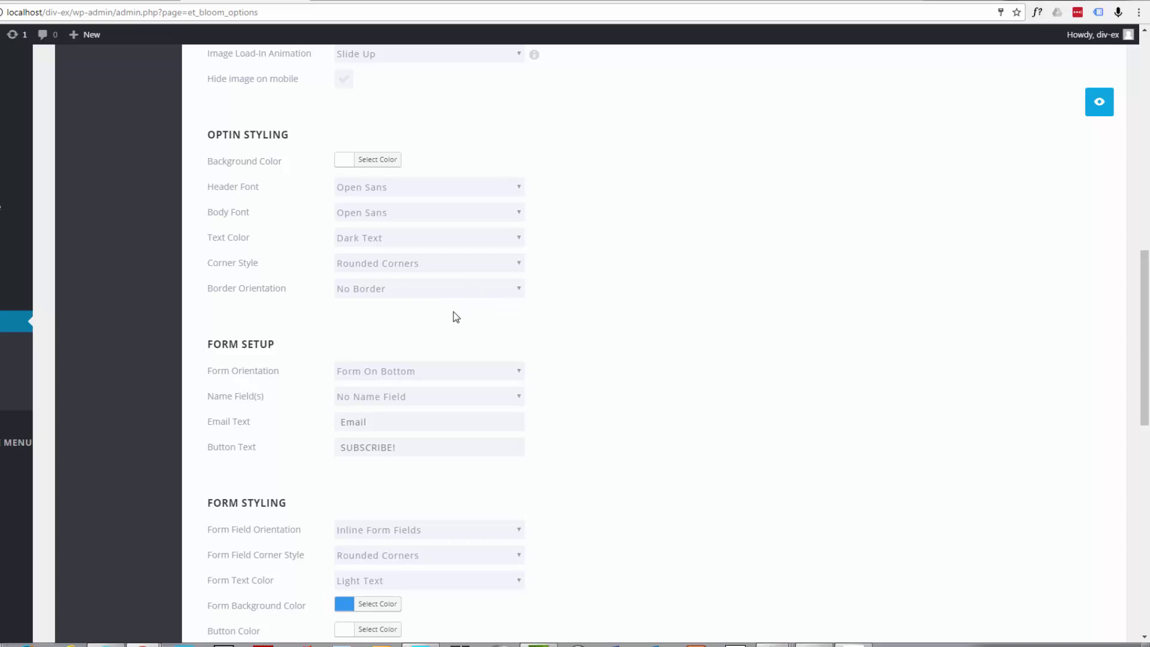
Change the form's email field text to "Your Best Email"
{"action": "scroll", "coordinate": [351, 248], "scroll_direction": "down", "scroll_amount": 2}
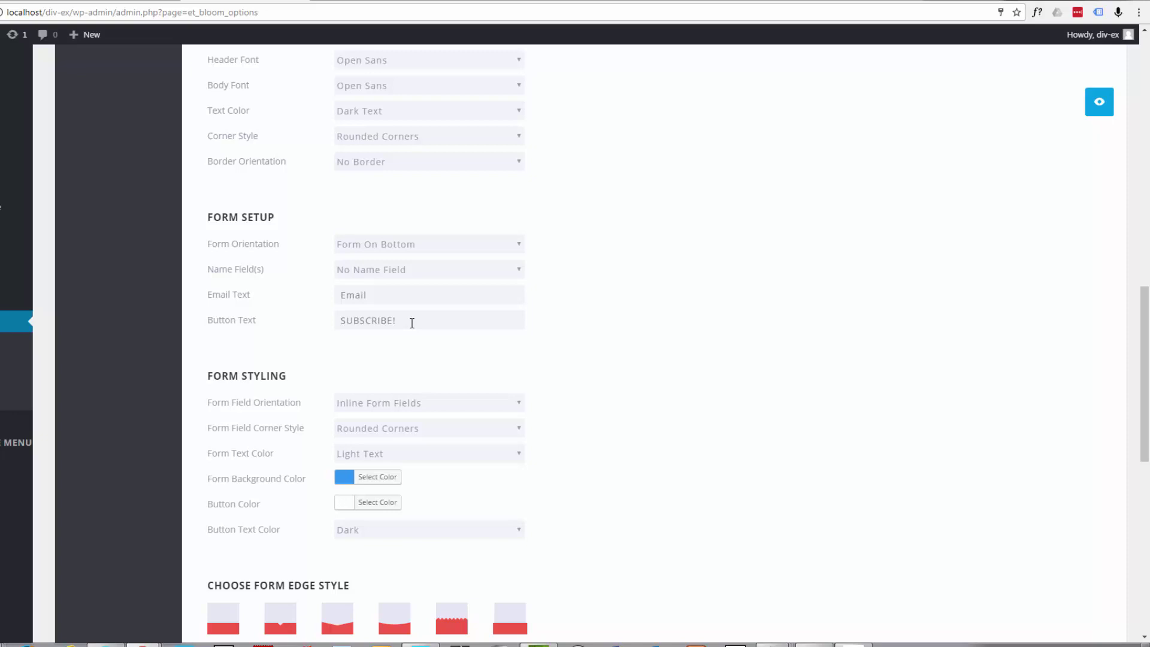
{"action": "key", "text": "ctrl+a"}
{"action": "type", "text": "Your Best Ema"}
Check the form background color picker without changing the color, and choose the form edge style with the wide downward-pointing V
{"action": "left_click", "coordinate": [366, 478]}
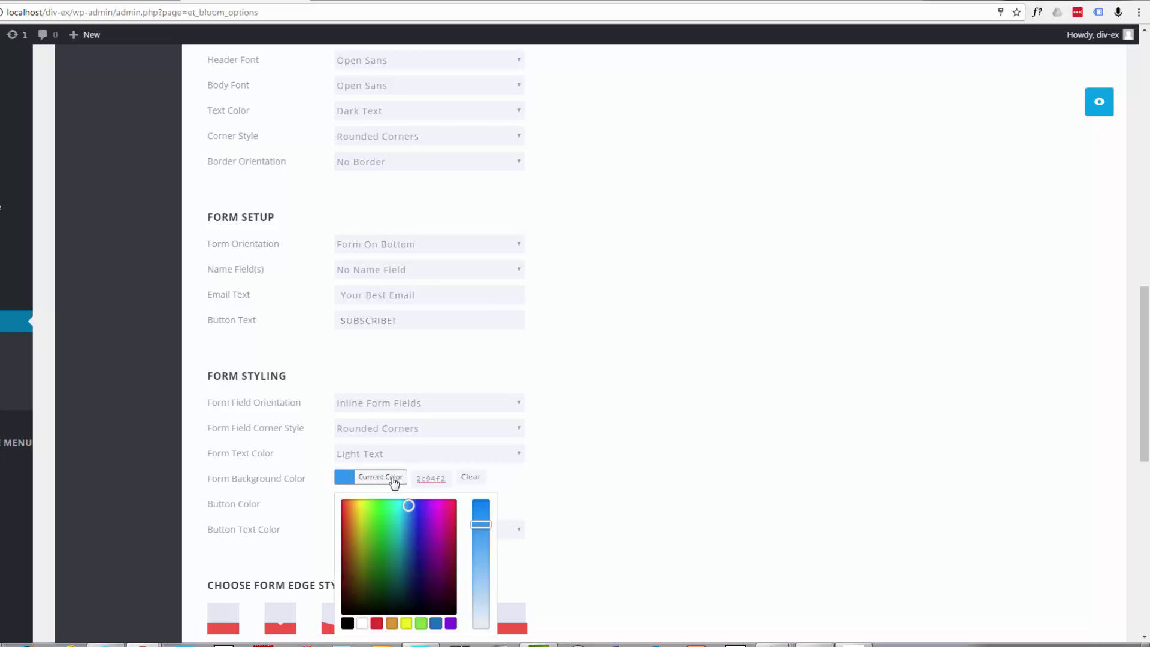
{"action": "left_click", "coordinate": [585, 455]}
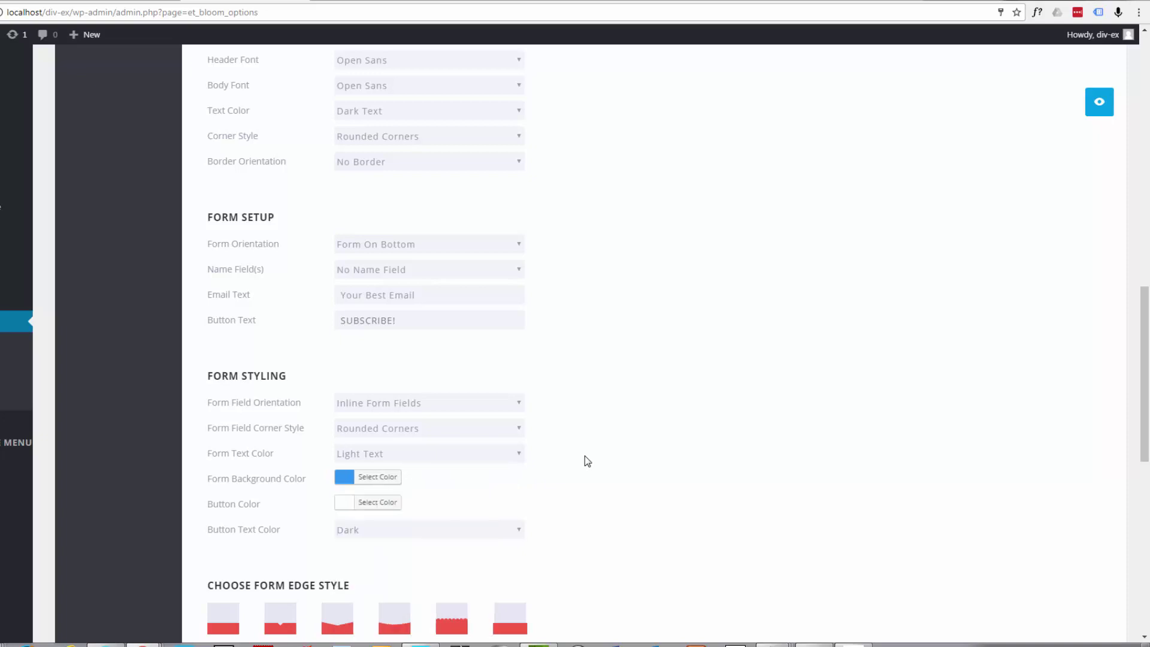
{"action": "scroll", "coordinate": [586, 437], "scroll_direction": "down", "scroll_amount": 2}
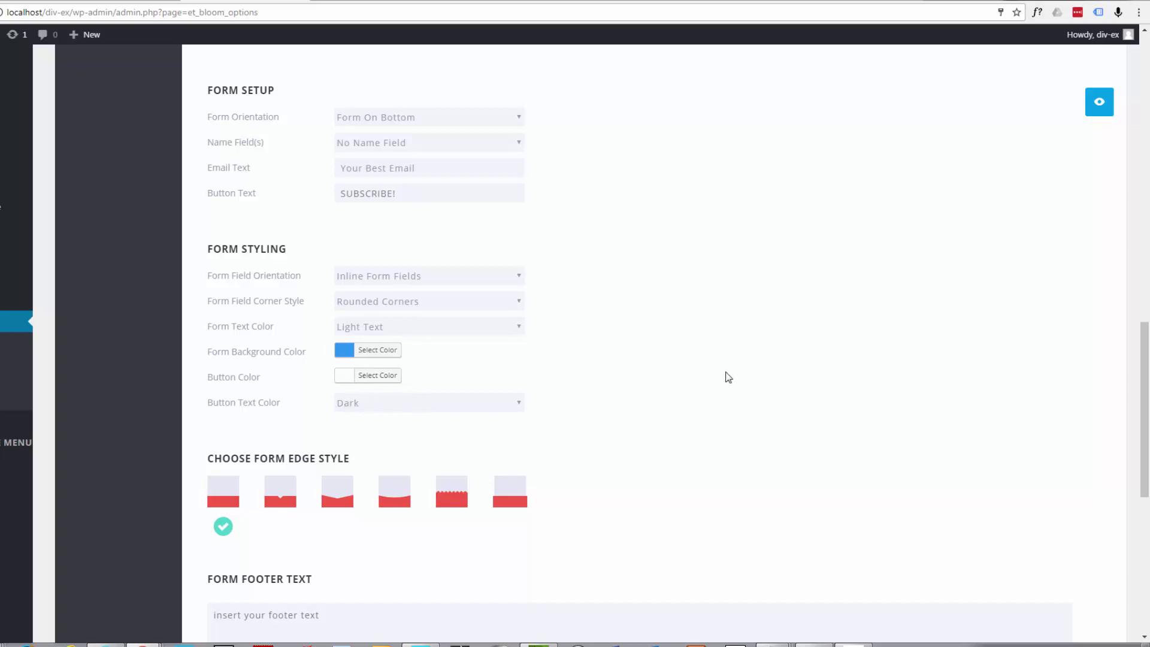
{"action": "scroll", "coordinate": [728, 376], "scroll_direction": "down", "scroll_amount": 1}
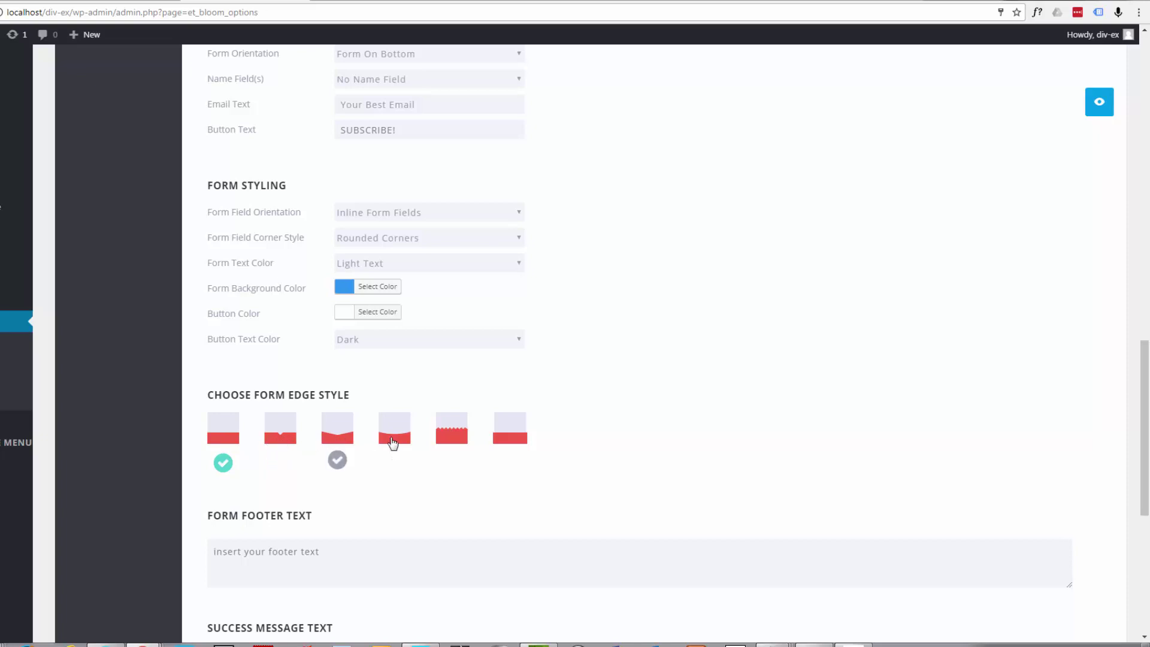
{"action": "left_click", "coordinate": [336, 463]}
Enter "Divi Test" as the form footer text
{"action": "scroll", "coordinate": [415, 490], "scroll_direction": "down", "scroll_amount": 2}
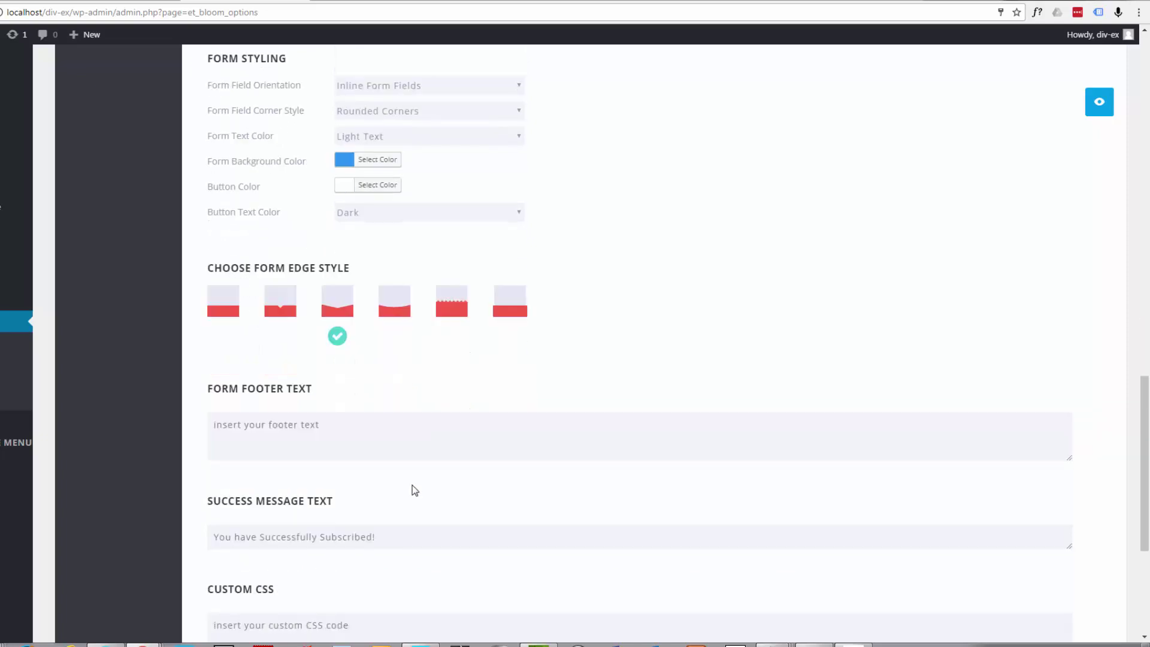
{"action": "left_click", "coordinate": [217, 428]}
{"action": "type", "text": "Divi Test"}
Review the success message and custom CSS fields, preview the designed pop-up form, and close the preview
{"action": "scroll", "coordinate": [375, 478], "scroll_direction": "down", "scroll_amount": 1}
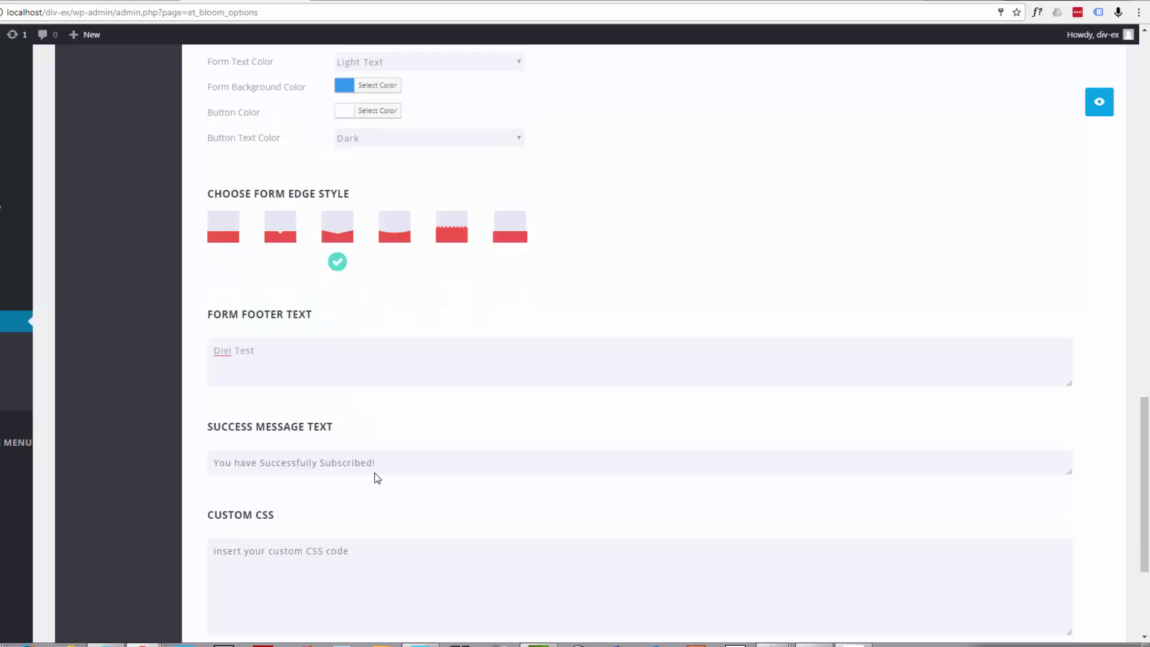
{"action": "scroll", "coordinate": [377, 477], "scroll_direction": "down", "scroll_amount": 1}
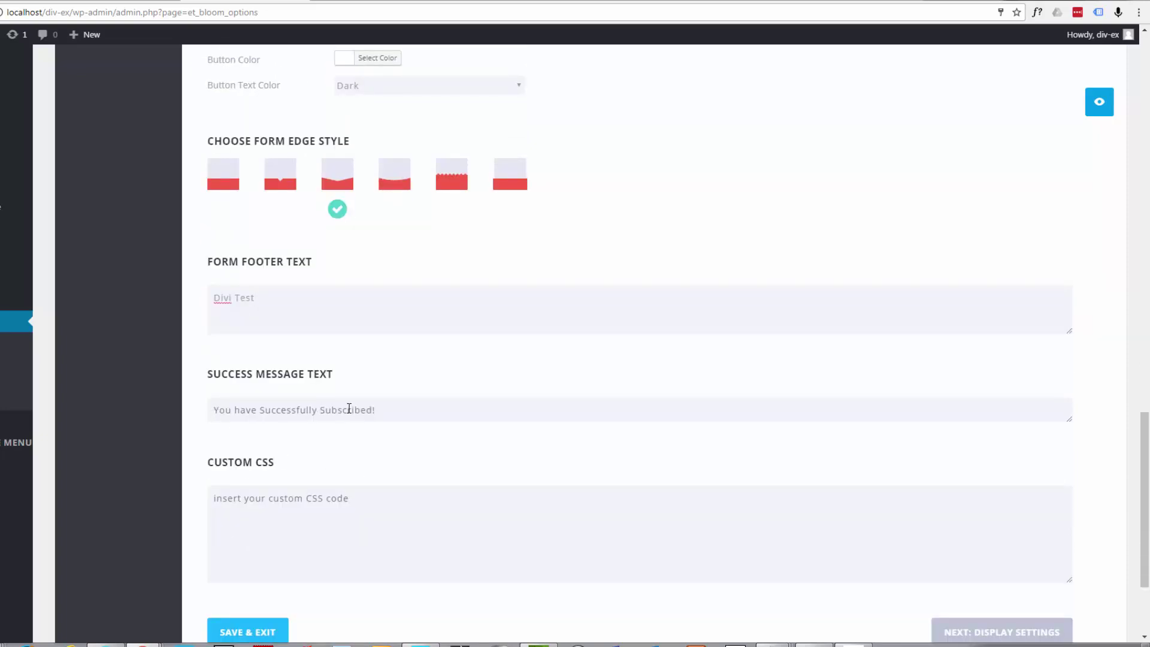
{"action": "scroll", "coordinate": [397, 416], "scroll_direction": "down", "scroll_amount": 1}
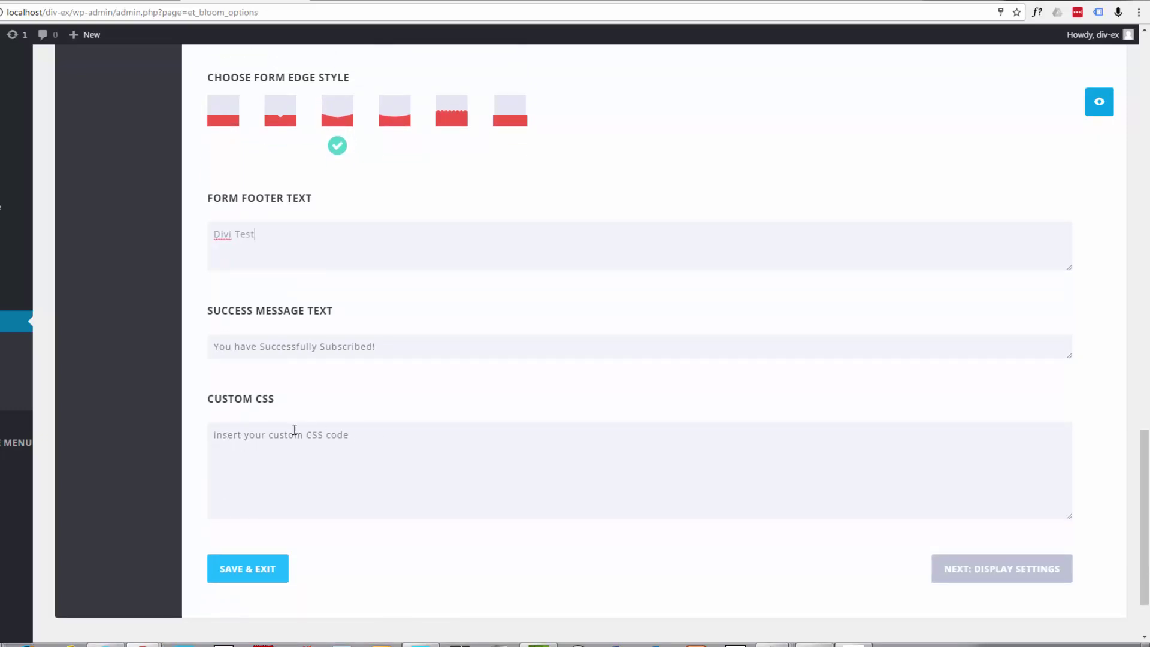
{"action": "scroll", "coordinate": [436, 462], "scroll_direction": "up", "scroll_amount": 4}
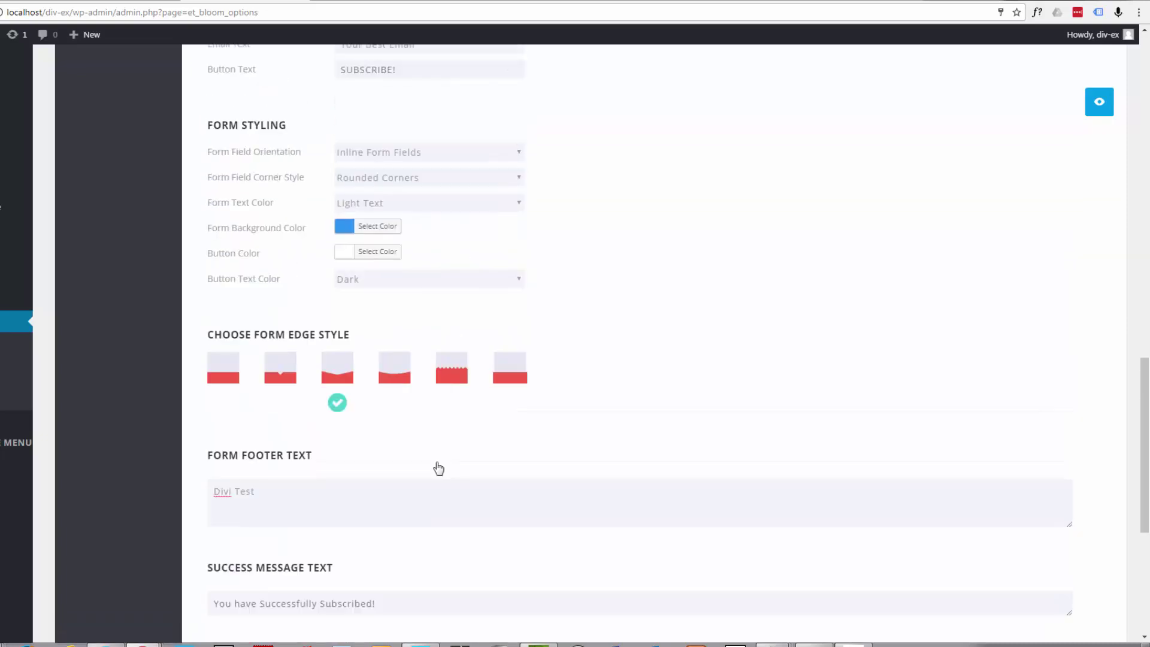
{"action": "scroll", "coordinate": [438, 465], "scroll_direction": "up", "scroll_amount": 4}
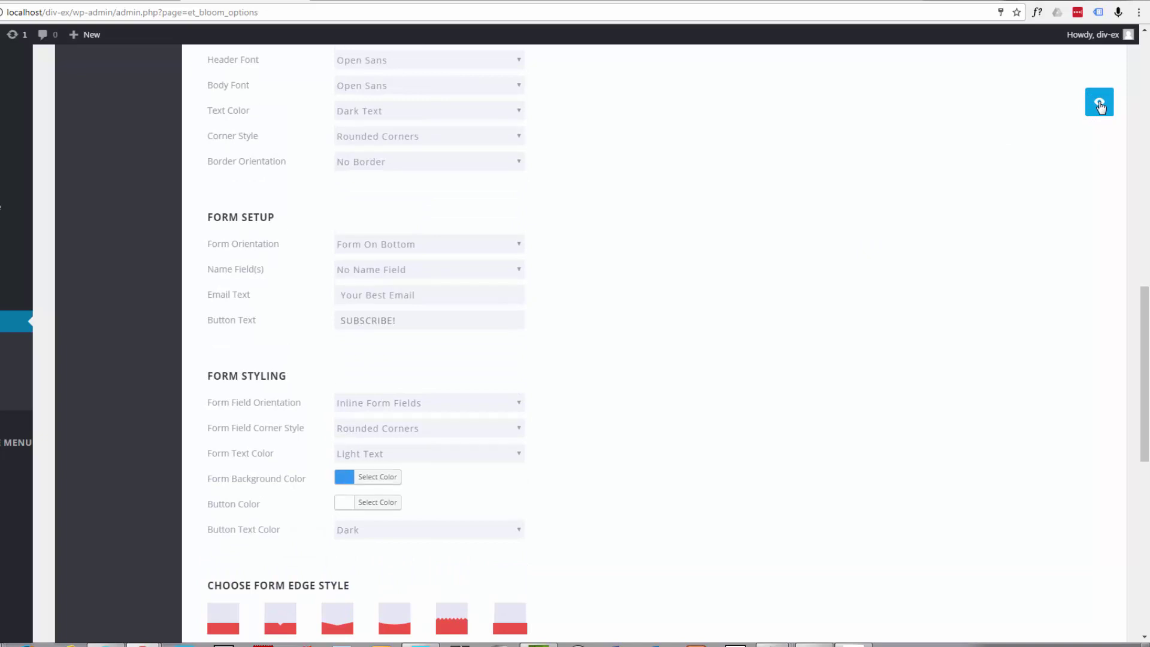
{"action": "left_click", "coordinate": [1100, 107]}
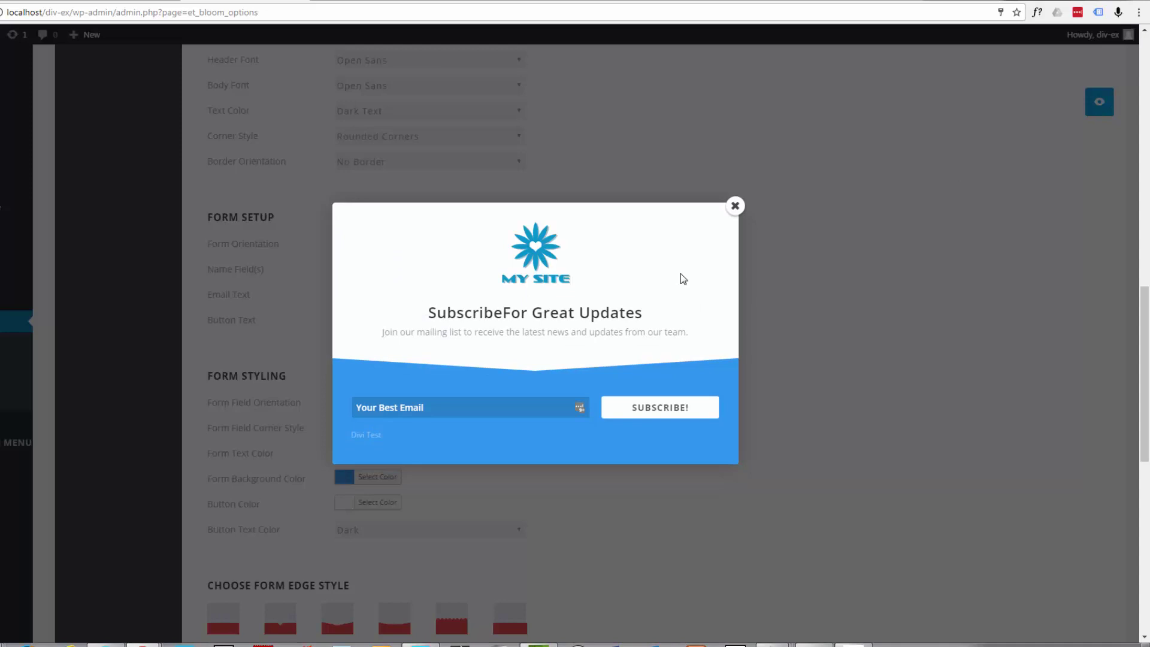
{"action": "scroll", "coordinate": [681, 273], "scroll_direction": "down", "scroll_amount": 2}
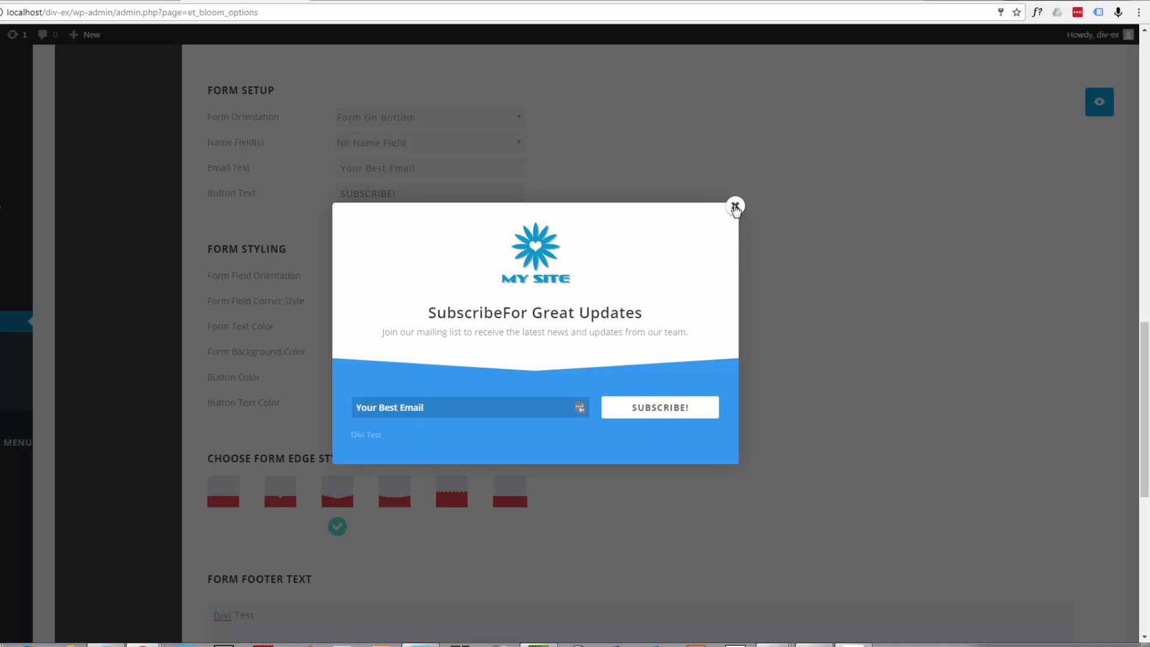
{"action": "left_click", "coordinate": [736, 207]}
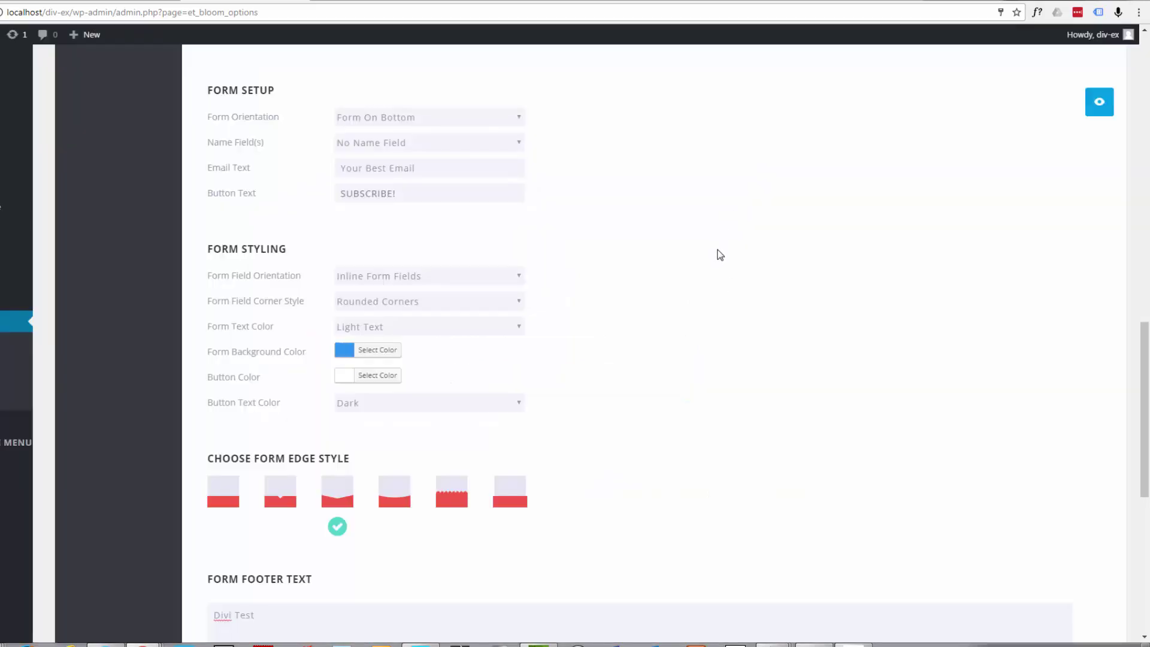
Continue to the optin's display settings and set the time delay trigger to 30 seconds
{"action": "scroll", "coordinate": [719, 254], "scroll_direction": "down", "scroll_amount": 4}
{"action": "scroll", "coordinate": [719, 254], "scroll_direction": "down", "scroll_amount": 4}
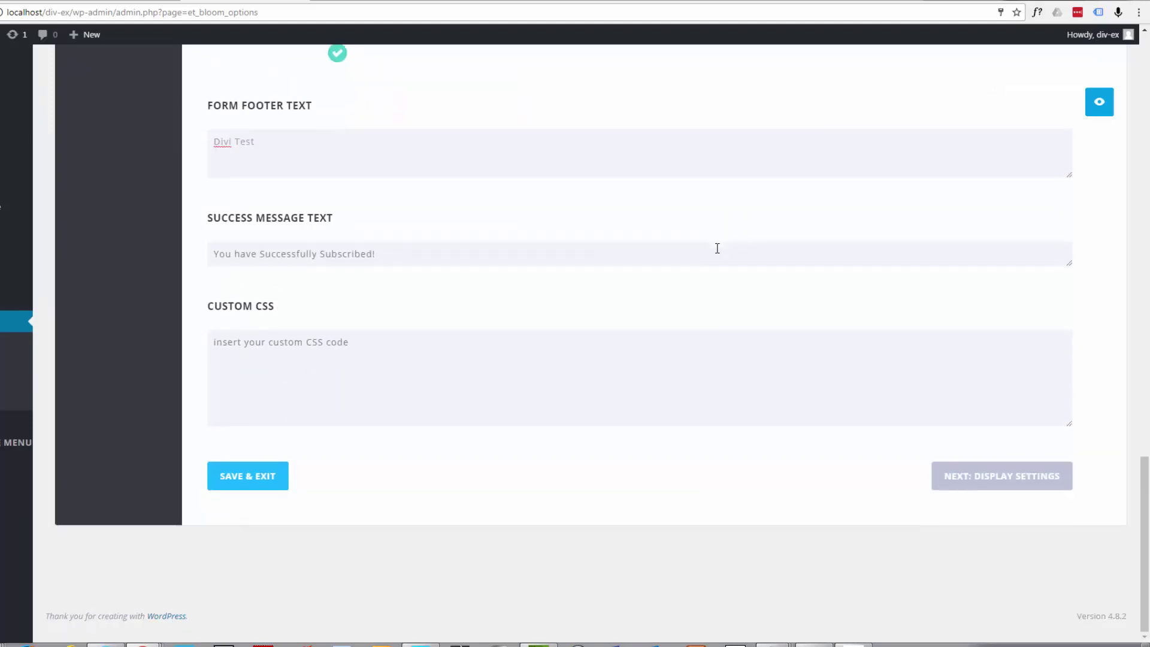
{"action": "left_click", "coordinate": [998, 485]}
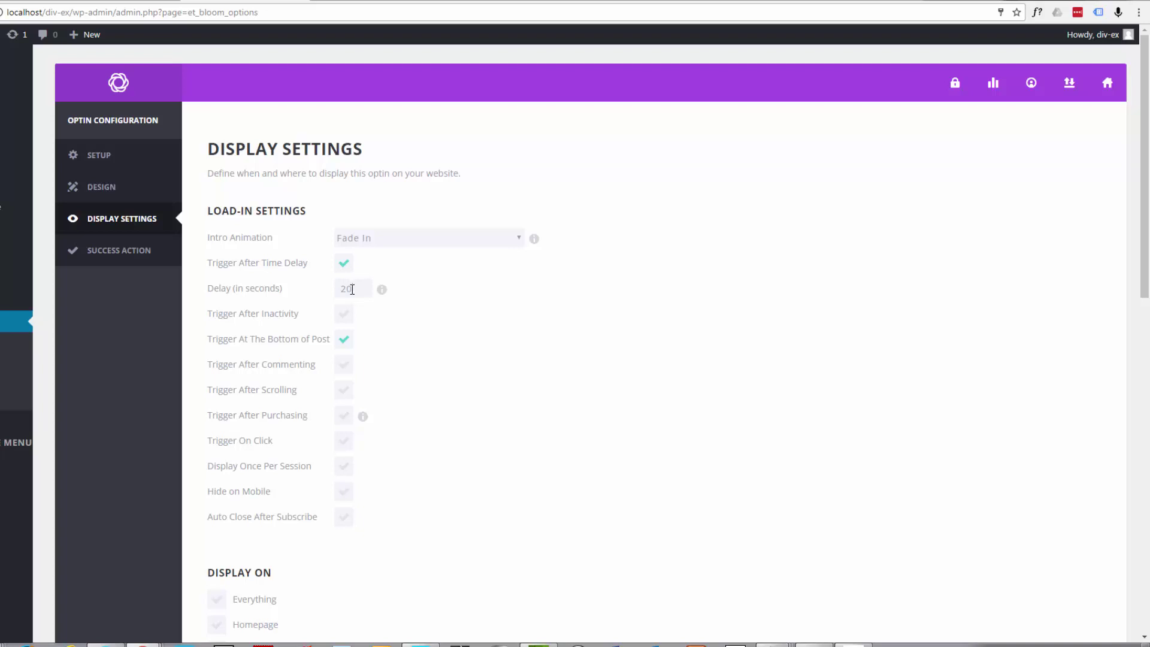
{"action": "left_click_drag", "start_coordinate": [353, 290], "coordinate": [339, 289]}
{"action": "type", "text": "30"}
Enable triggering after scrolling and set the percentage down the page to 30
{"action": "scroll", "coordinate": [279, 333], "scroll_direction": "down", "scroll_amount": 1}
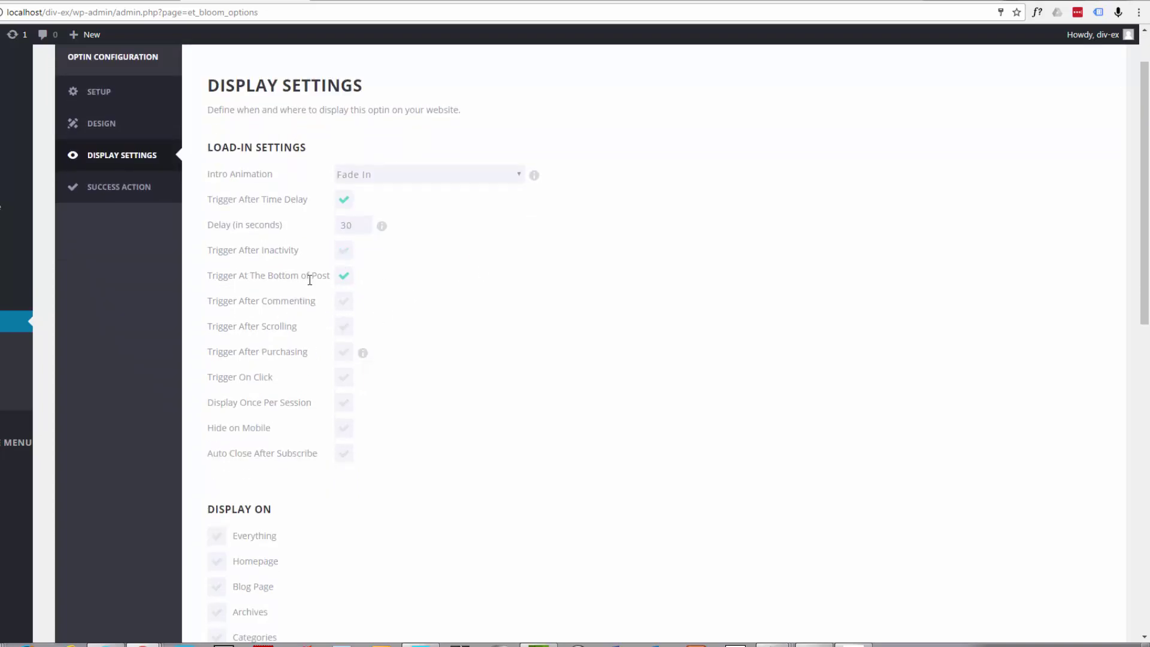
{"action": "left_click", "coordinate": [344, 329]}
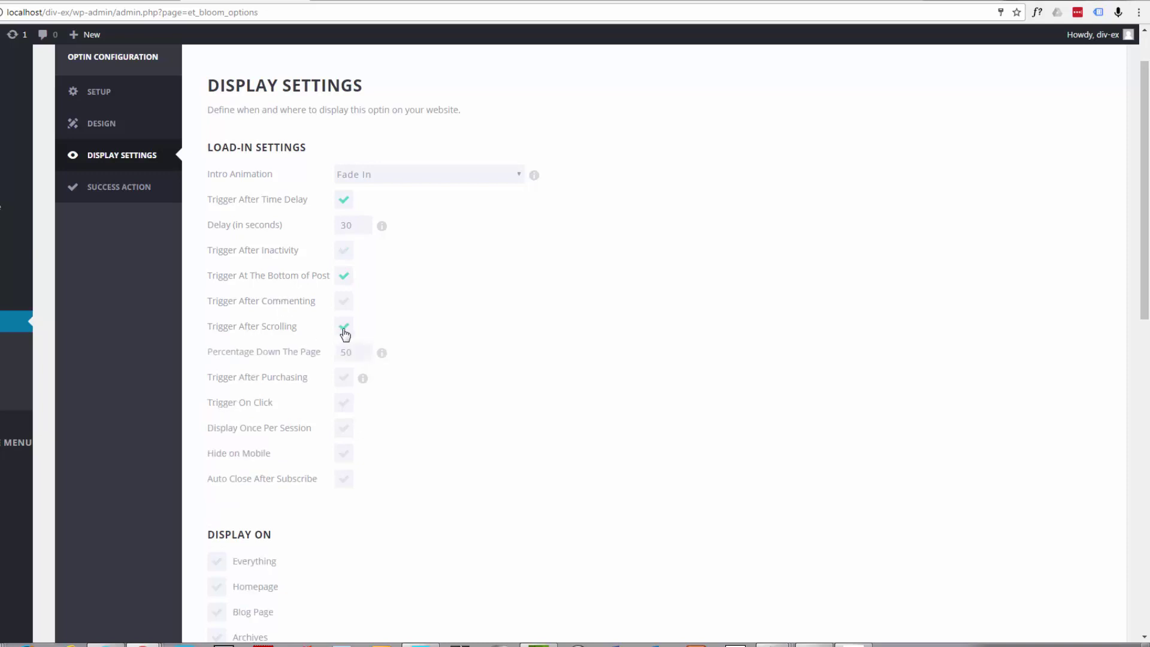
{"action": "left_click_drag", "start_coordinate": [353, 353], "coordinate": [339, 352]}
{"action": "type", "text": "30"}
Enable Auto Close After Subscribe, leaving Display Once Per Session and Hide on Mobile off
{"action": "scroll", "coordinate": [414, 330], "scroll_direction": "down", "scroll_amount": 2}
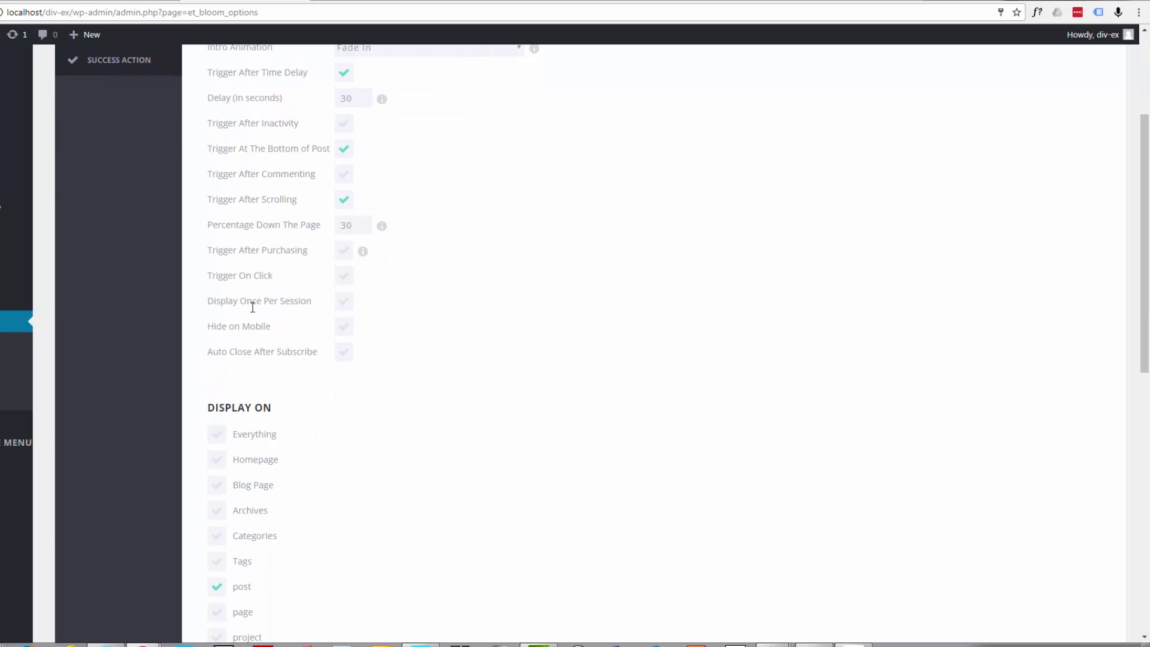
{"action": "left_click", "coordinate": [339, 307]}
{"action": "left_click", "coordinate": [346, 306]}
{"action": "left_click", "coordinate": [348, 305]}
{"action": "left_click", "coordinate": [354, 331]}
{"action": "left_click", "coordinate": [344, 358]}
Set the optin to display on Everything
{"action": "scroll", "coordinate": [410, 349], "scroll_direction": "down", "scroll_amount": 3}
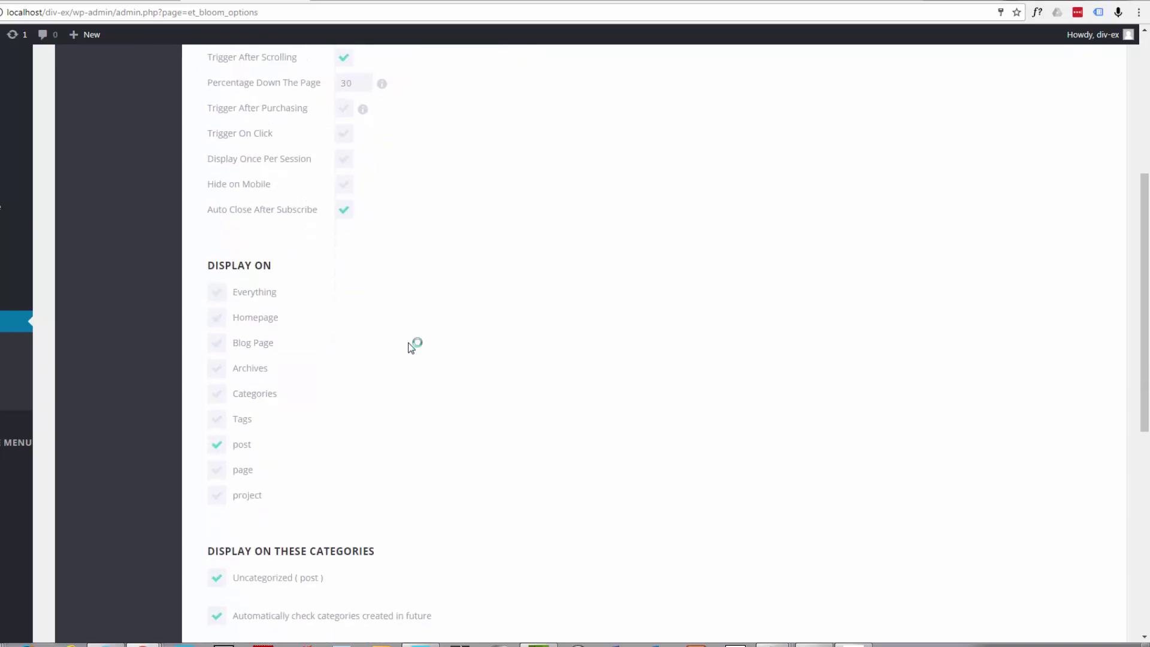
{"action": "scroll", "coordinate": [411, 348], "scroll_direction": "down", "scroll_amount": 1}
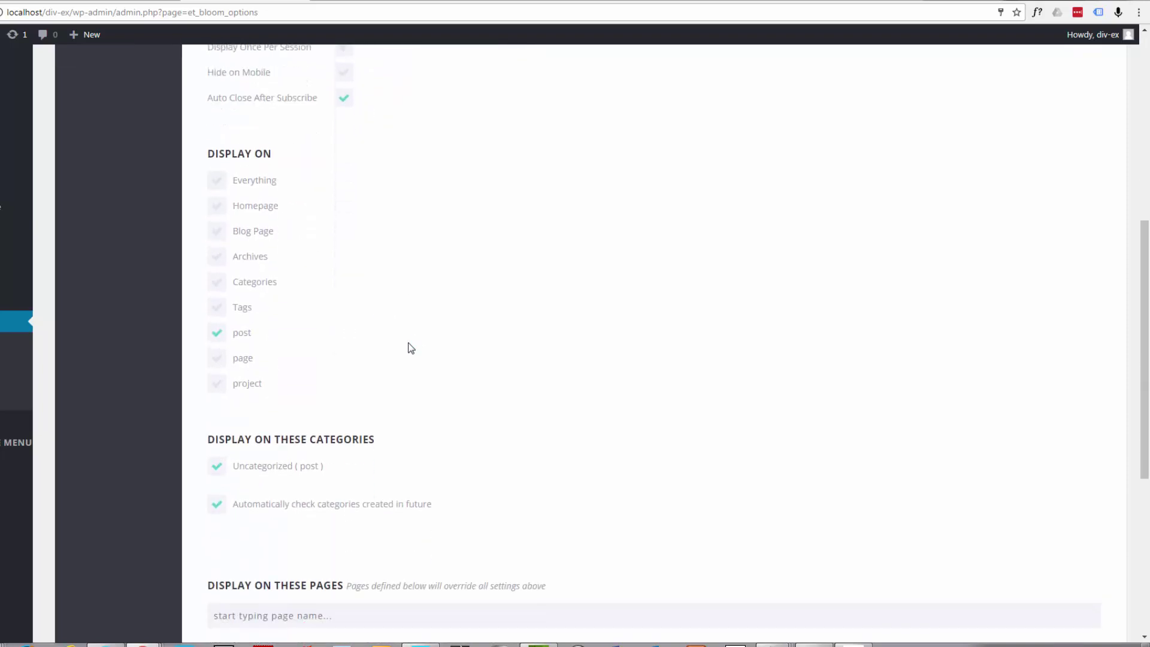
{"action": "left_click", "coordinate": [215, 182]}
{"action": "left_click", "coordinate": [218, 184]}
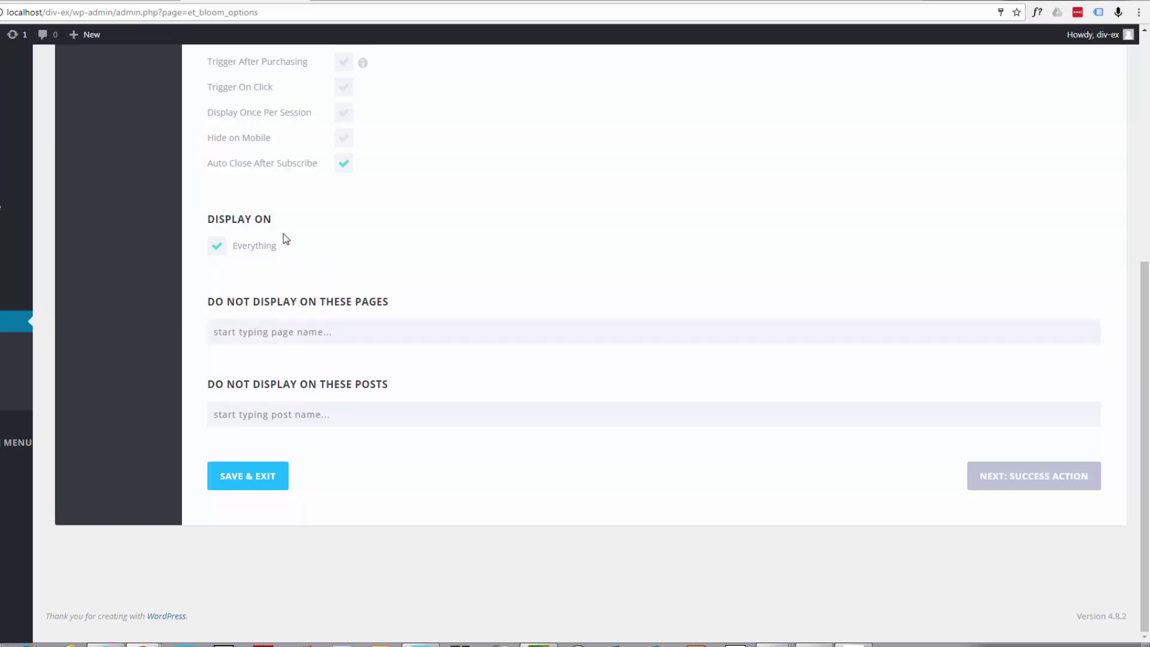
Exclude the Testimonials page from the pages on which the optin displays
{"action": "left_click", "coordinate": [241, 333]}
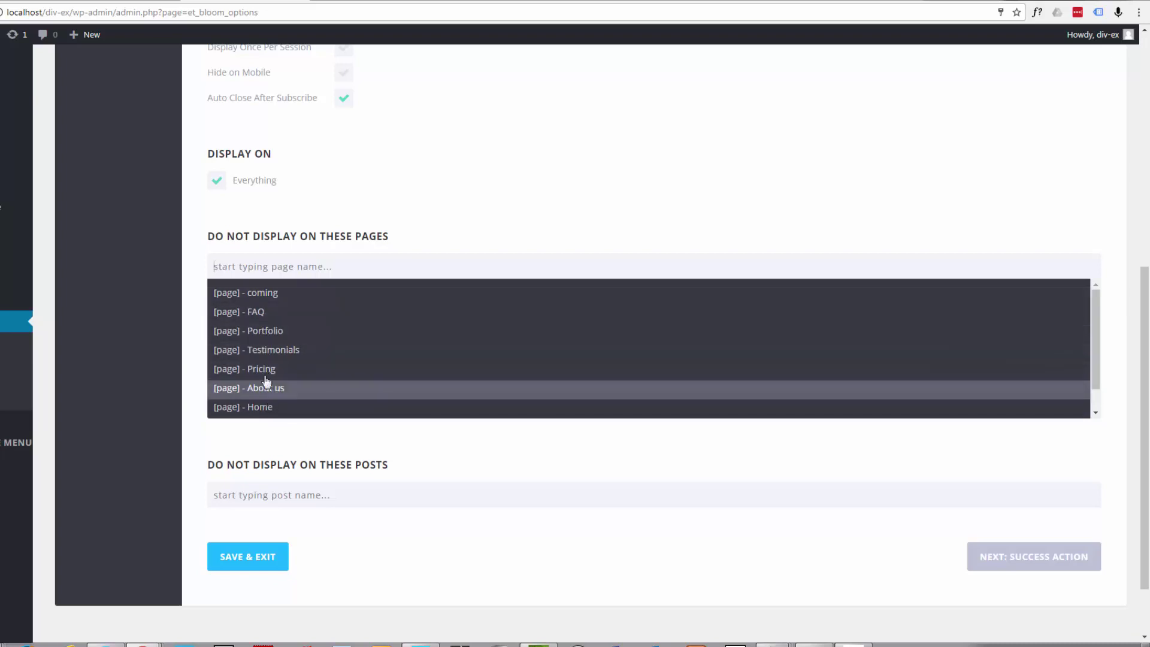
{"action": "left_click", "coordinate": [268, 351]}
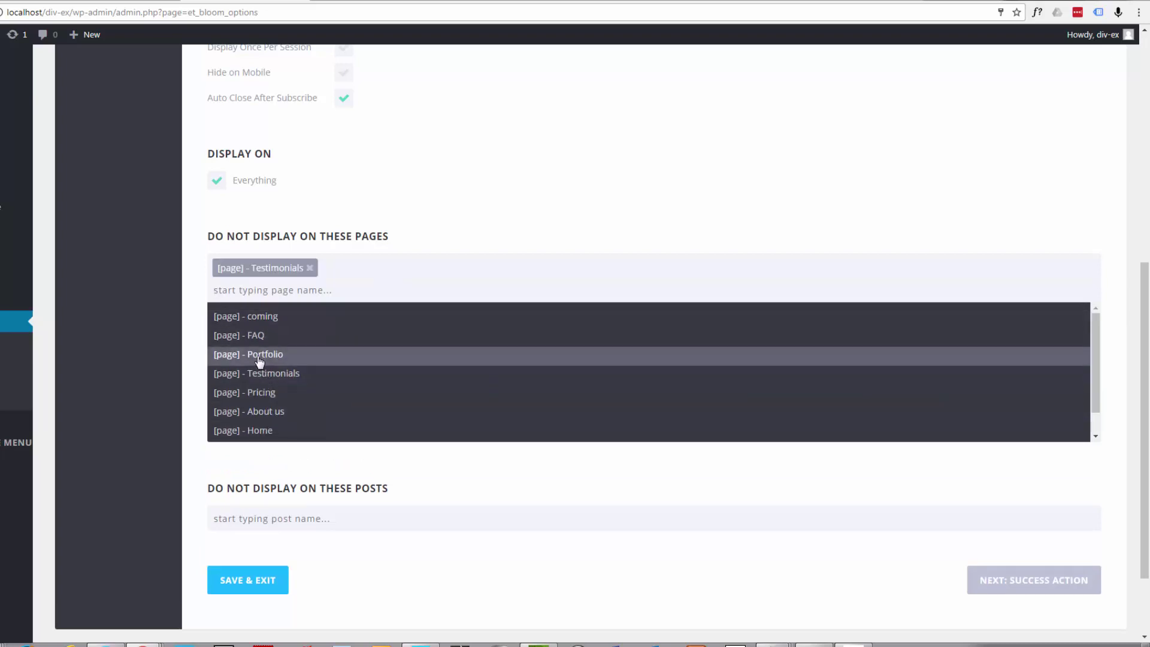
{"action": "left_click", "coordinate": [467, 234]}
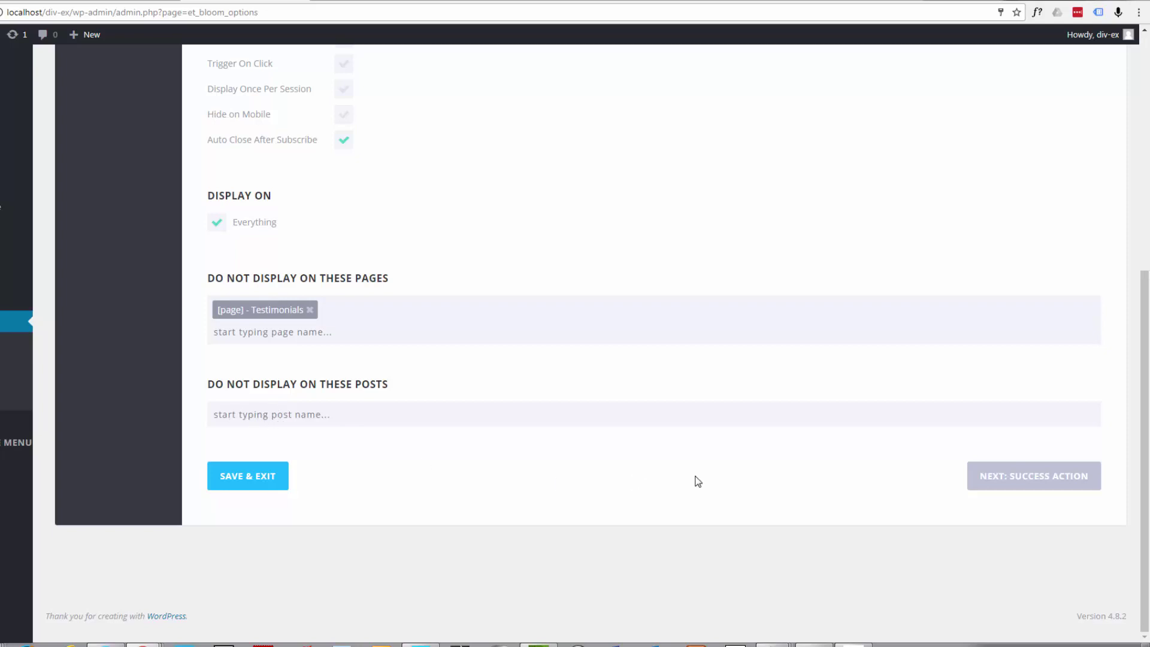
Continue to the success action settings, keep Success Message as the action type, and try to save and exit
{"action": "left_click", "coordinate": [1041, 483]}
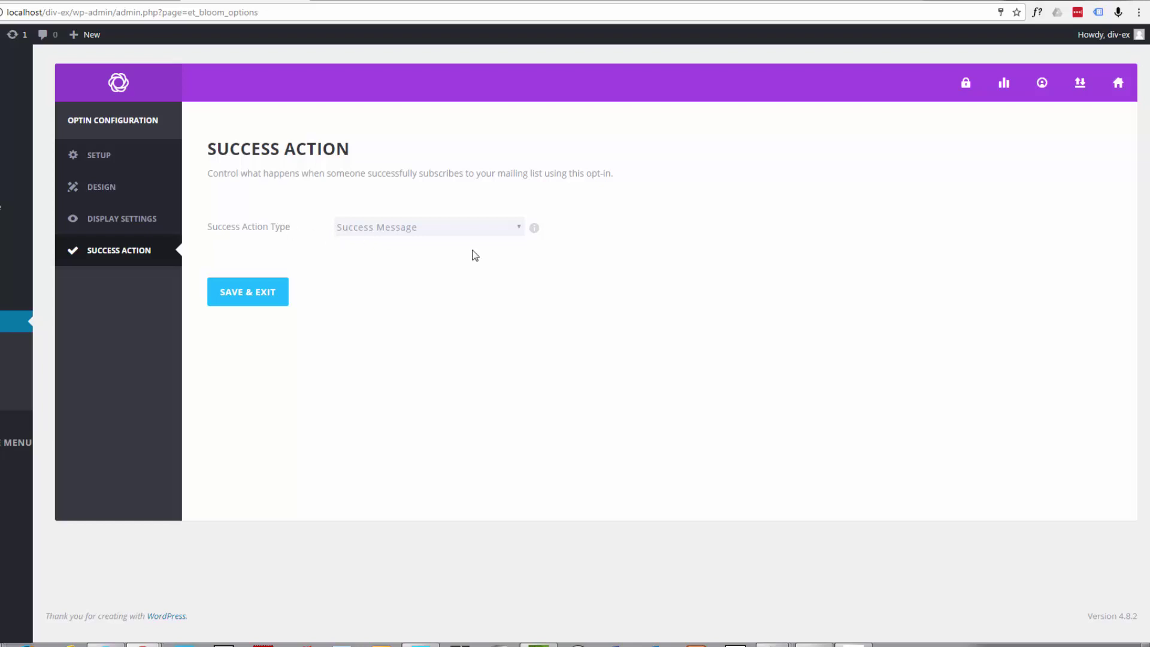
{"action": "left_click", "coordinate": [519, 228]}
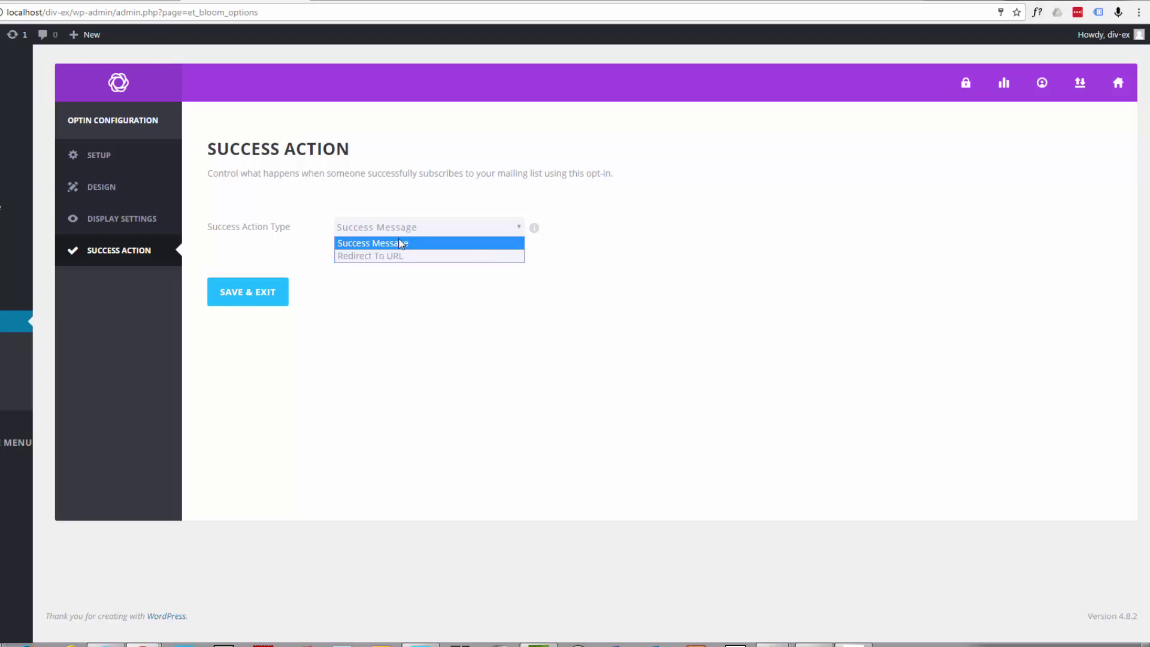
{"action": "left_click", "coordinate": [346, 300]}
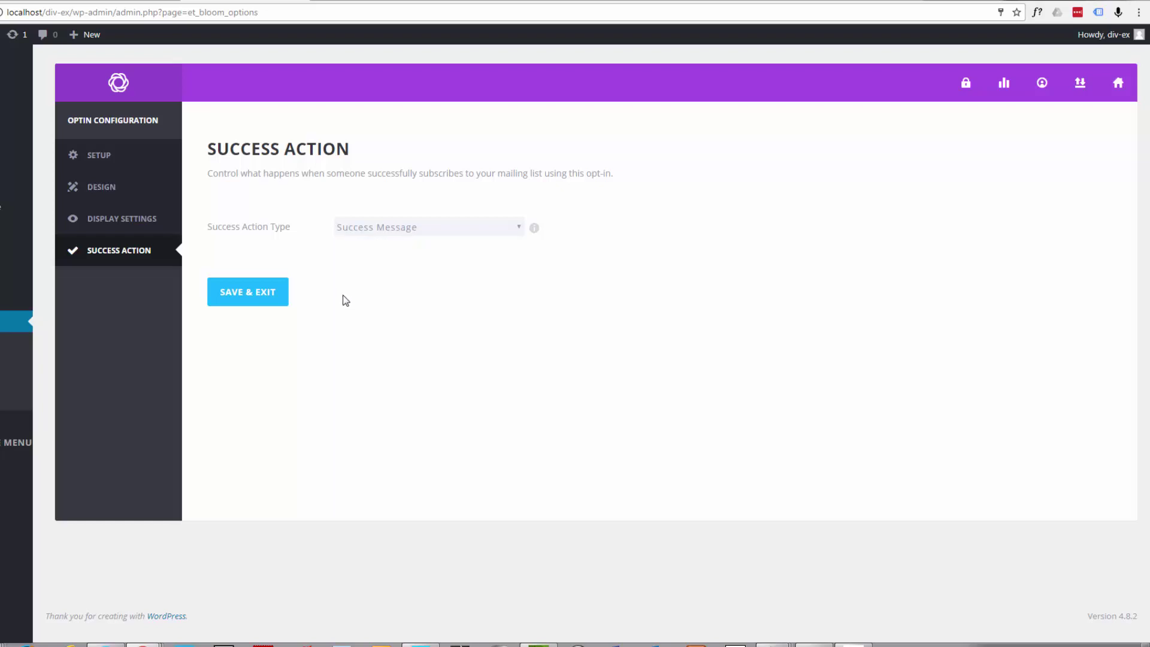
{"action": "left_click", "coordinate": [271, 299]}
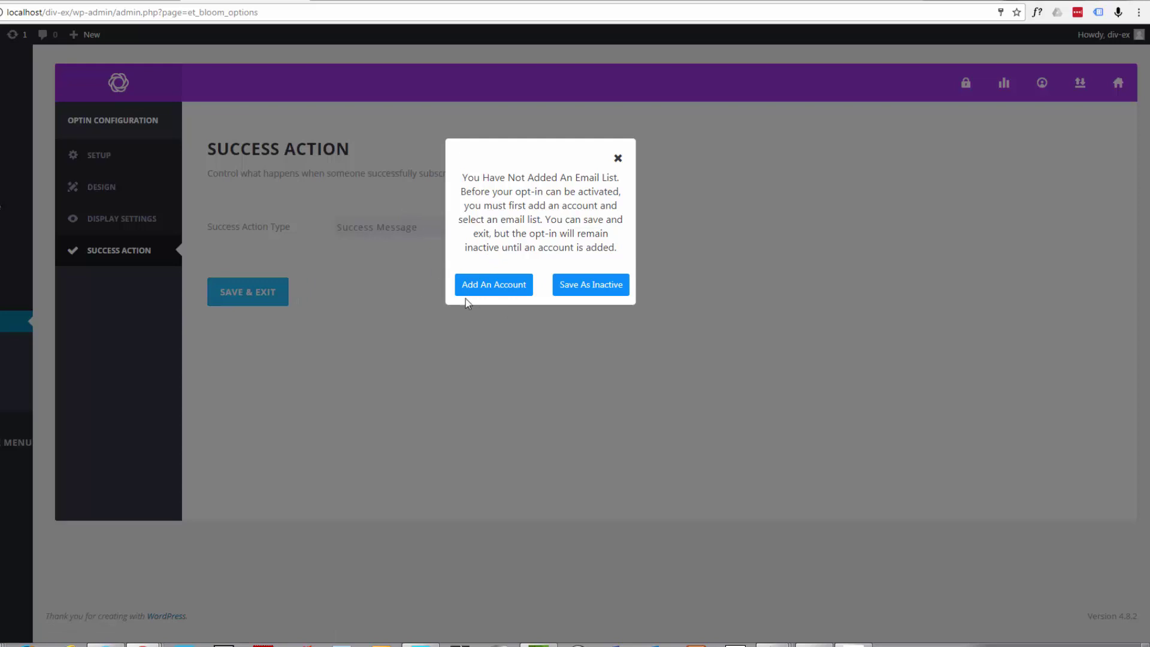
Choose to add an account, set the email provider to MailChimp, and select the account under the owner's personal name
{"action": "left_click", "coordinate": [500, 286]}
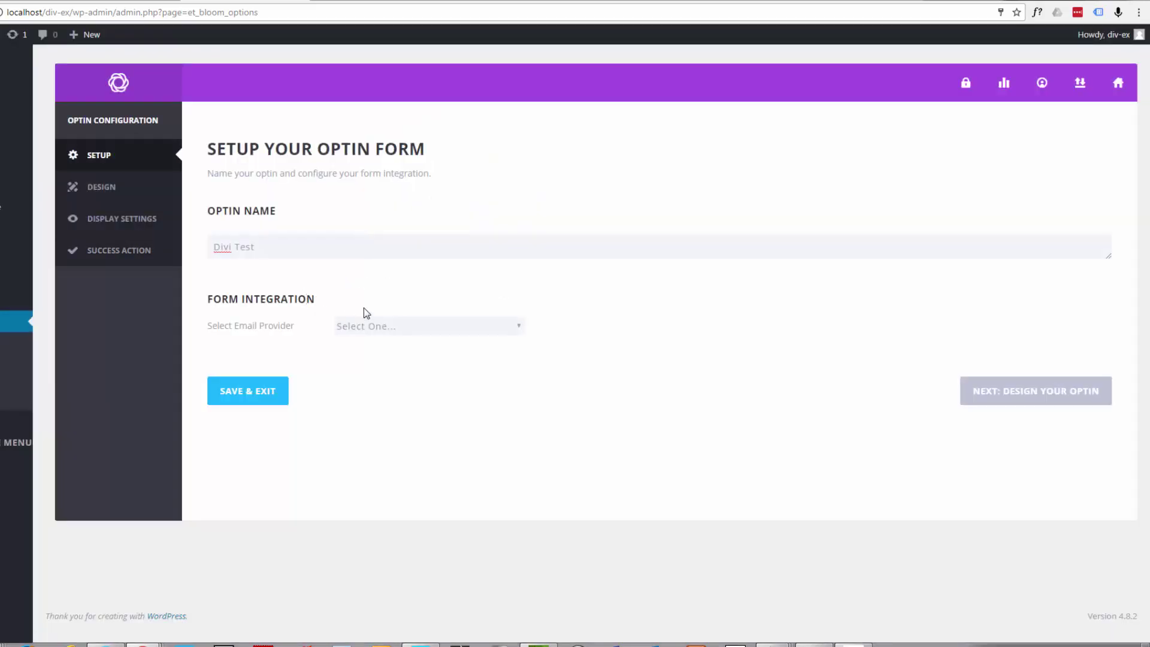
{"action": "left_click", "coordinate": [519, 325]}
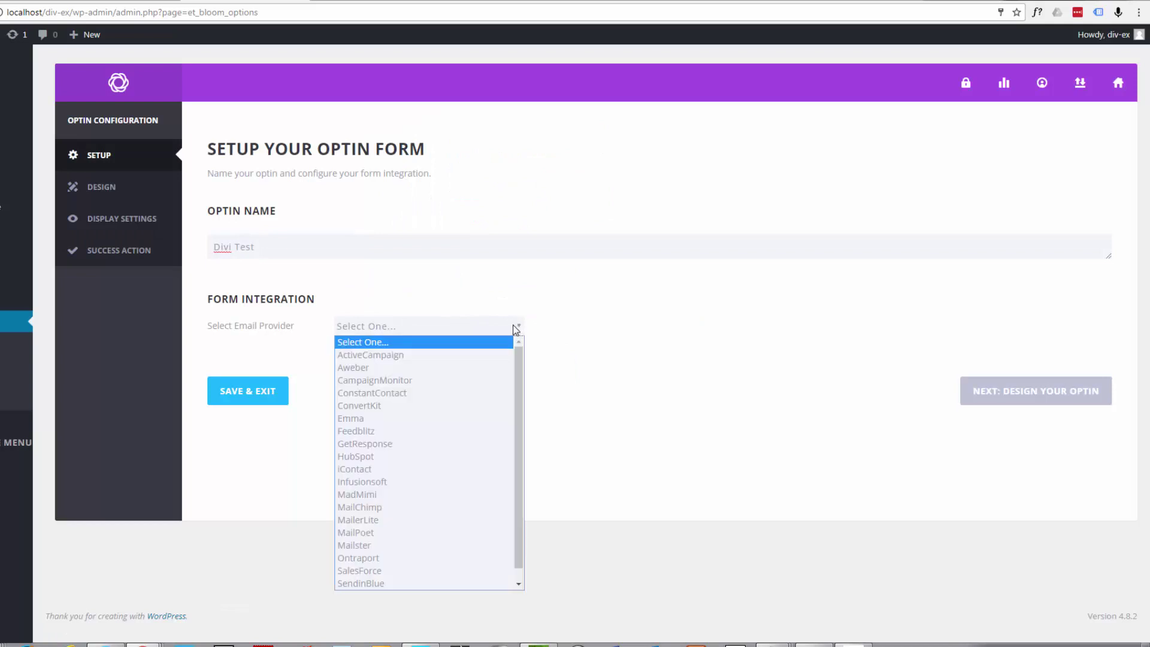
{"action": "left_click", "coordinate": [424, 505]}
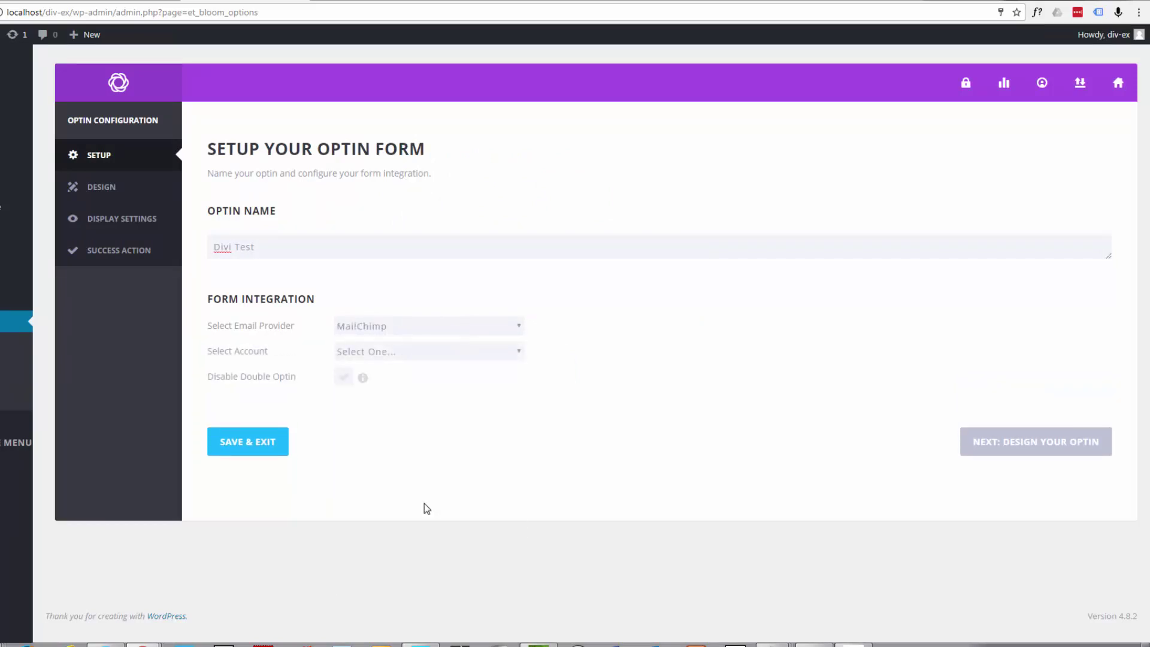
{"action": "left_click", "coordinate": [519, 356]}
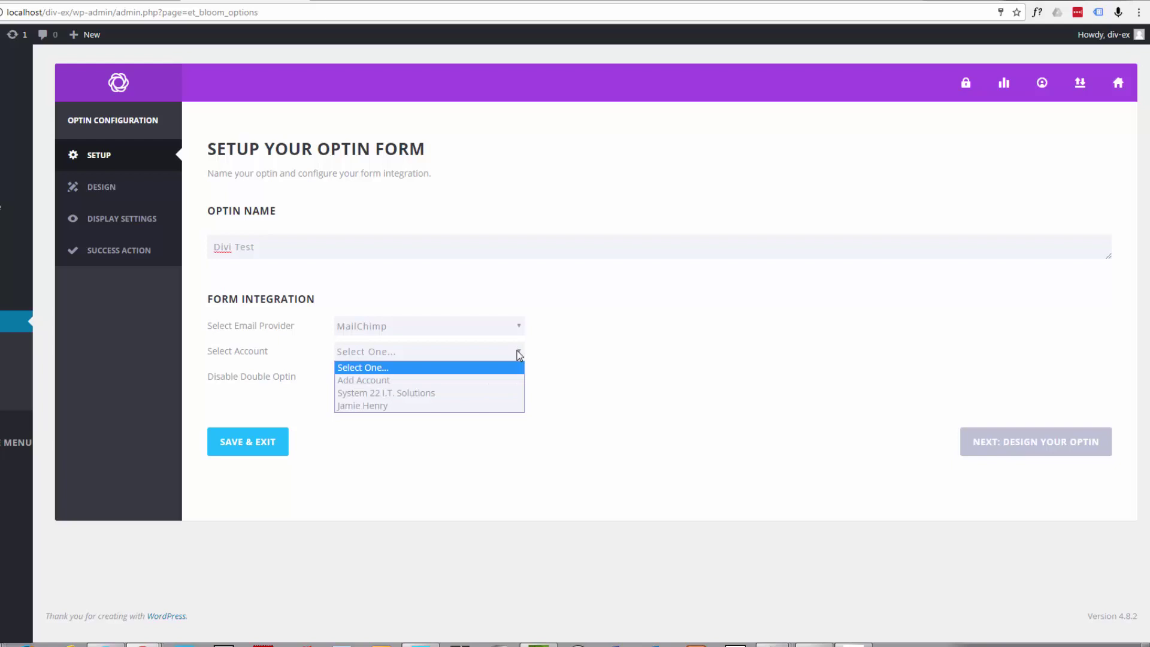
{"action": "left_click", "coordinate": [393, 405]}
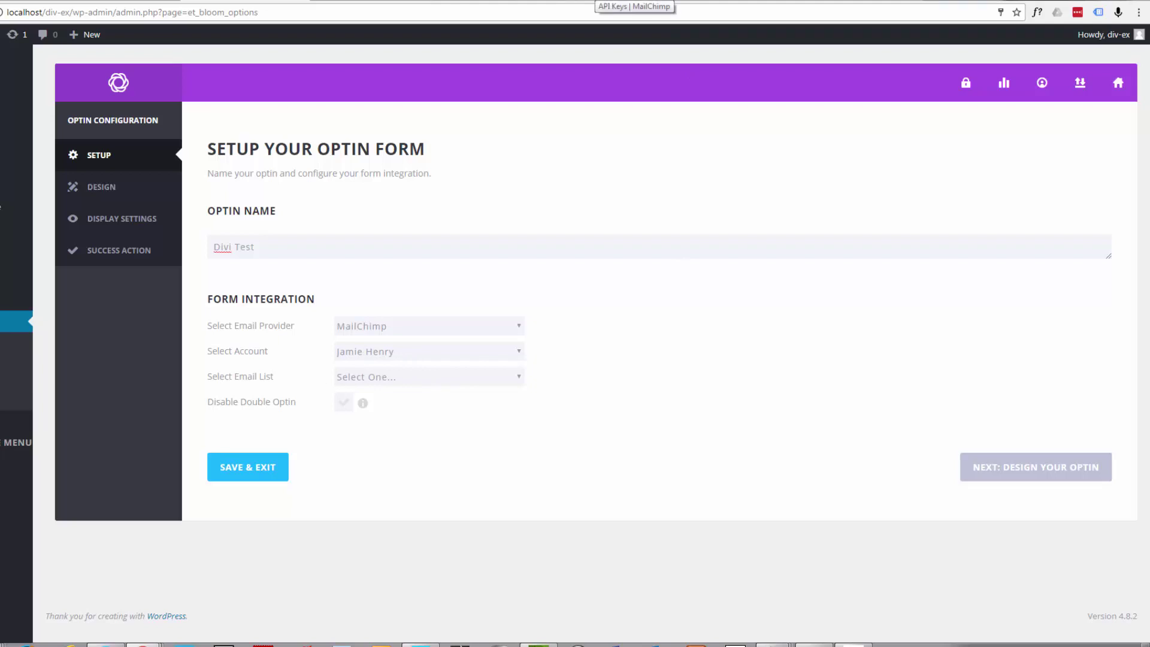
Examine the API keys page of the MailChimp account, and return to the optin setup
{"action": "left_click", "coordinate": [599, 2]}
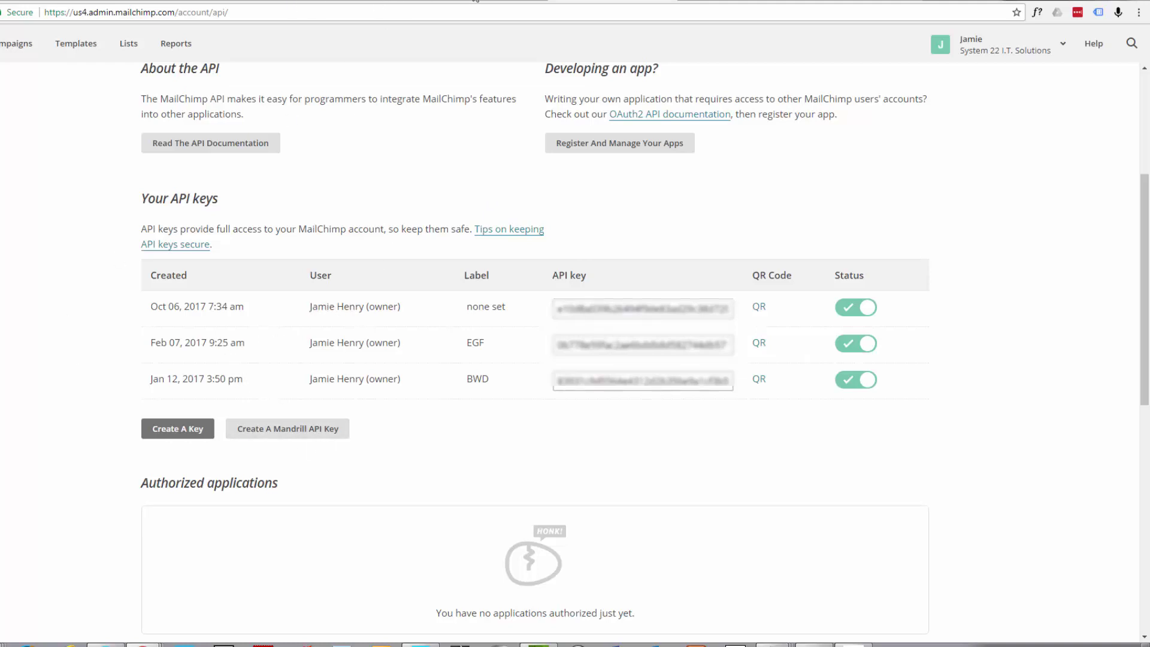
{"action": "left_click", "coordinate": [250, 2]}
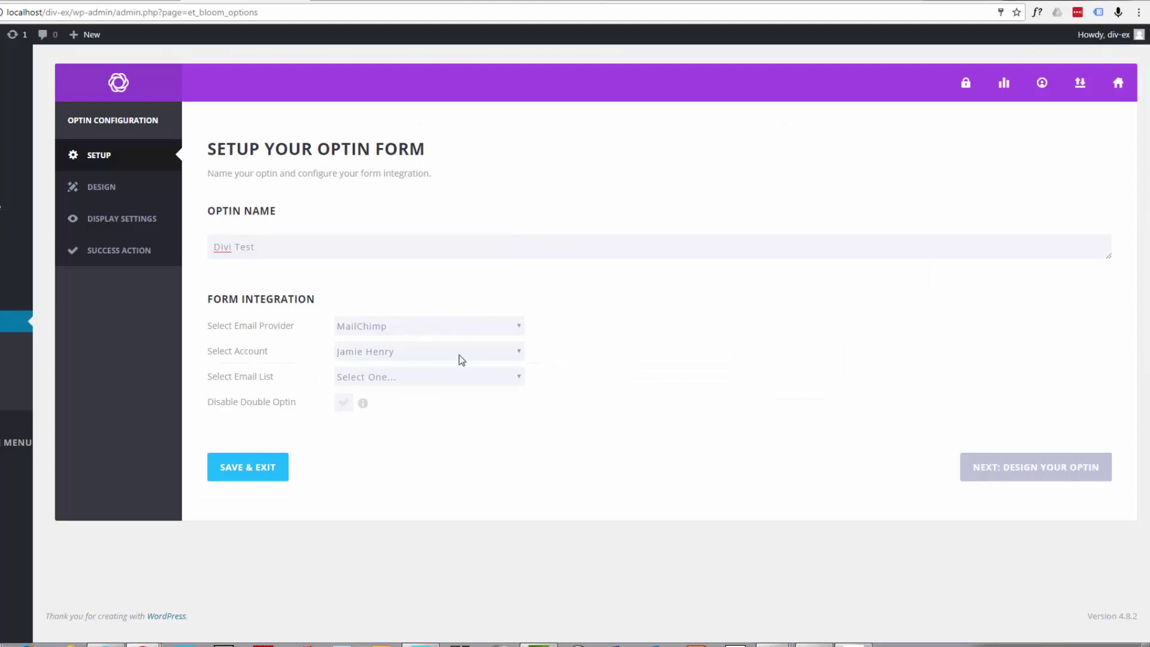
Assign the "me test" email list with double optin disabled, and save the optin
{"action": "left_click", "coordinate": [517, 377]}
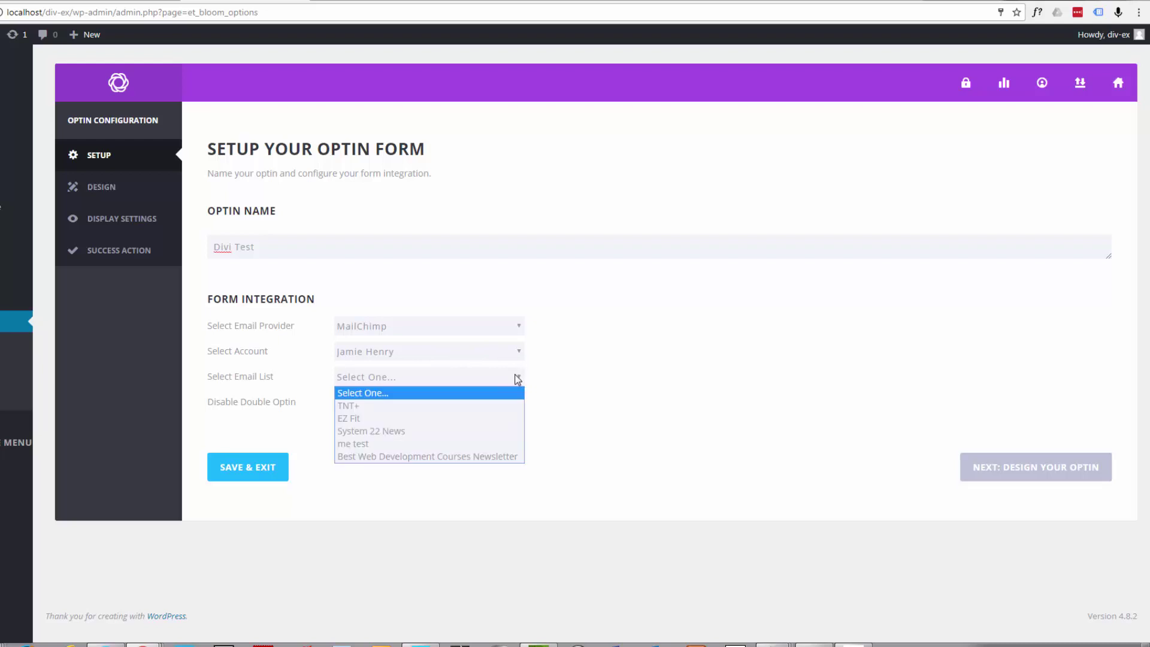
{"action": "left_click", "coordinate": [445, 443]}
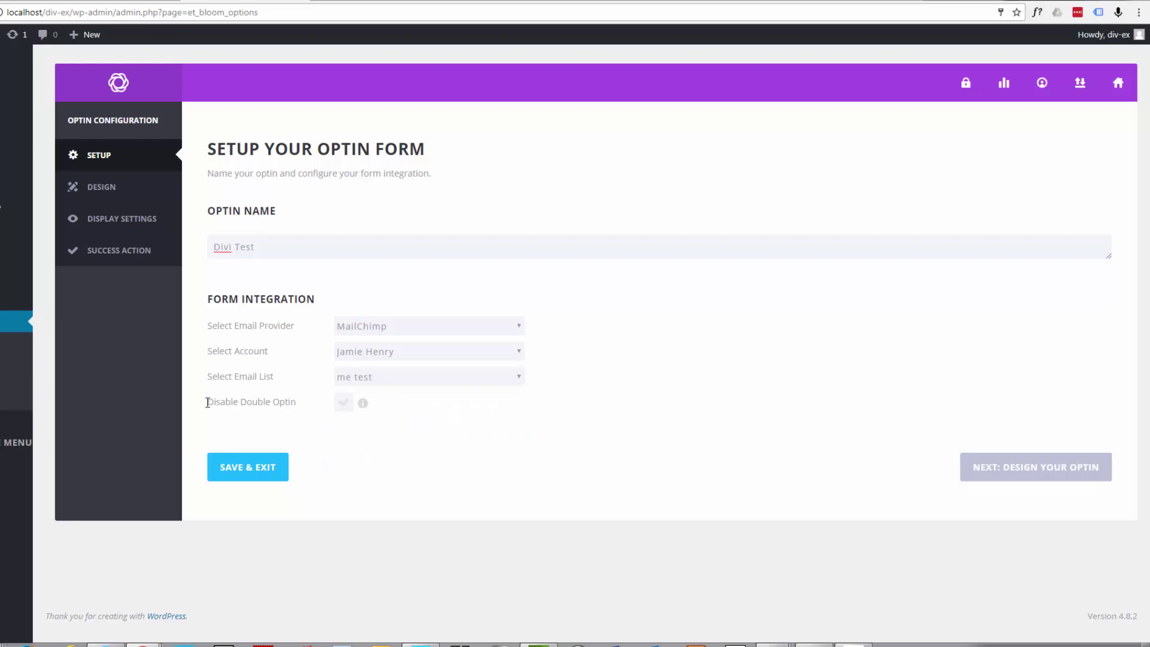
{"action": "left_click", "coordinate": [343, 403]}
{"action": "left_click", "coordinate": [271, 473]}
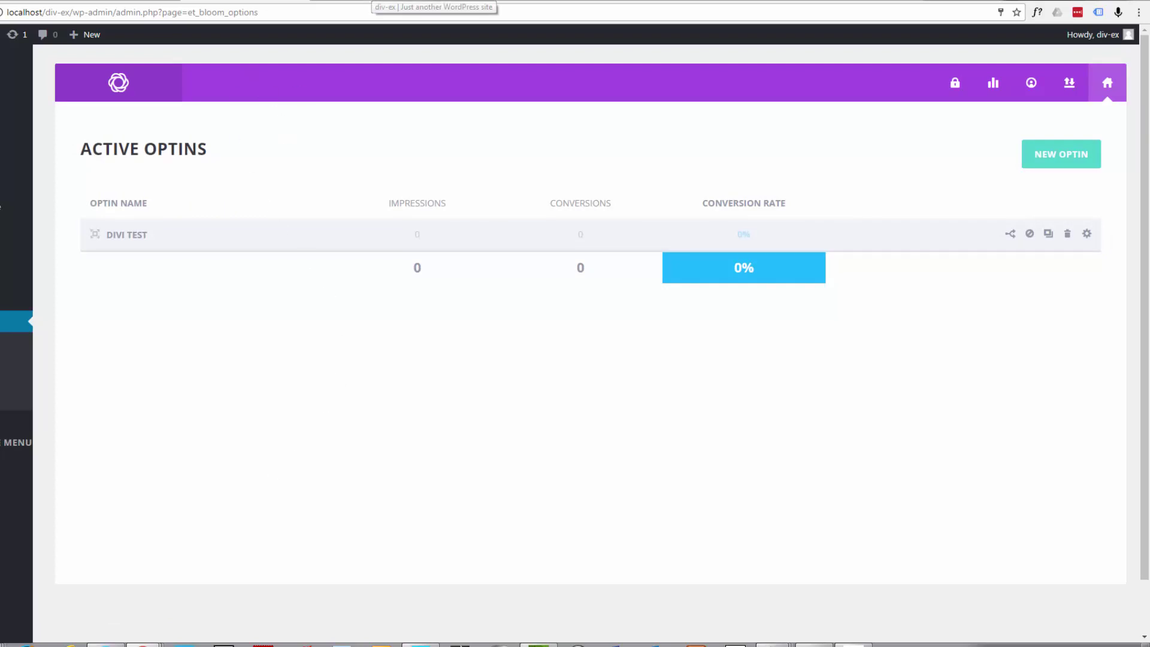
Reload the site's home page and go far enough down it to trigger the optin pop-up
{"action": "left_click", "coordinate": [373, 3]}
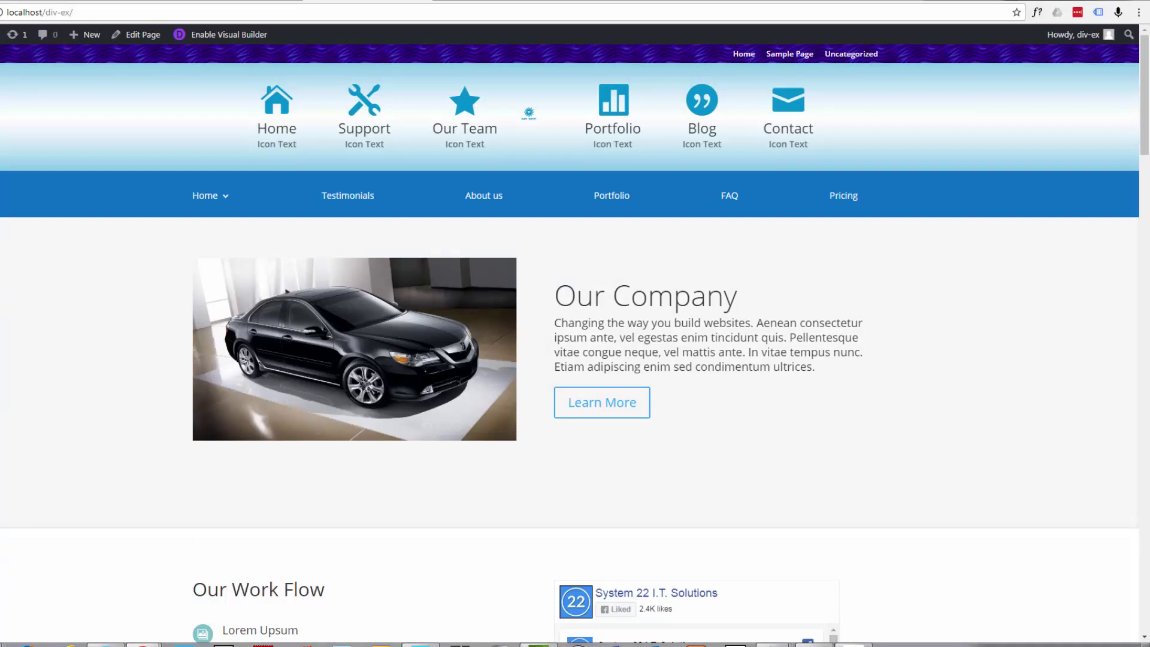
{"action": "left_click", "coordinate": [1, 12]}
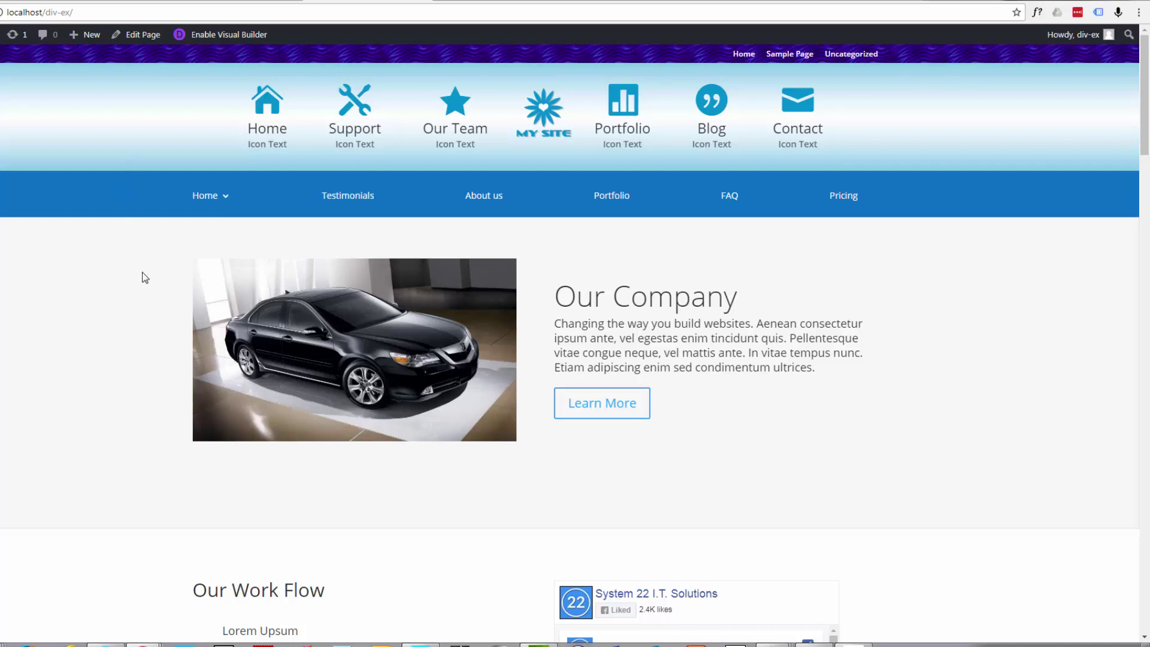
{"action": "scroll", "coordinate": [142, 277], "scroll_direction": "down", "scroll_amount": 5}
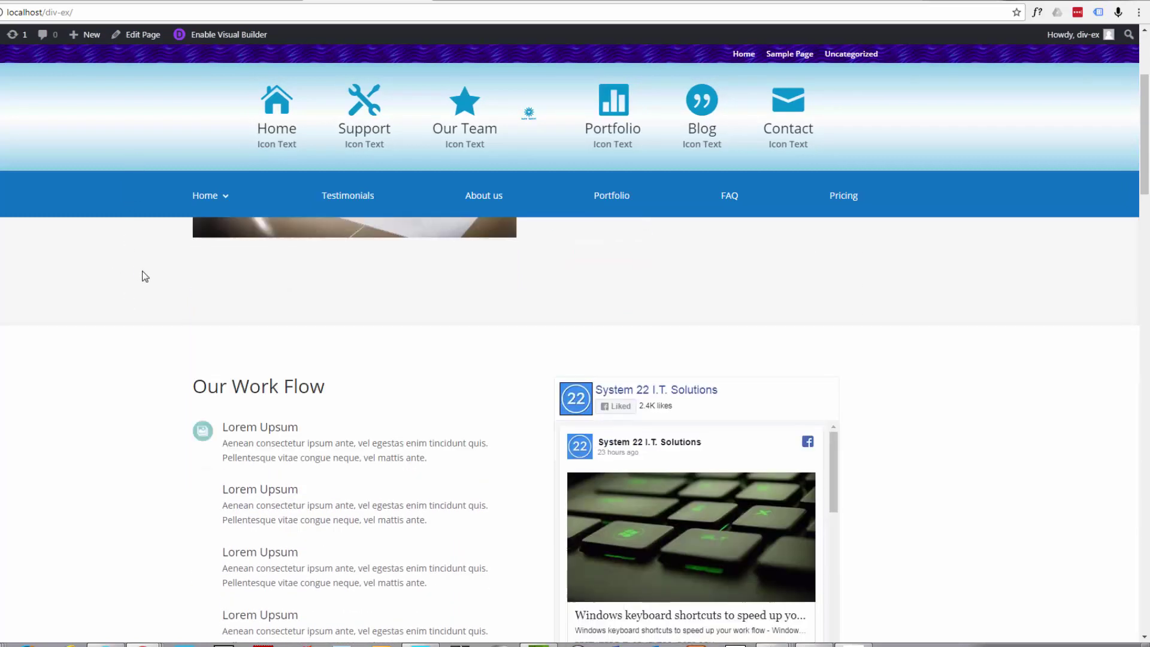
{"action": "scroll", "coordinate": [141, 271], "scroll_direction": "down", "scroll_amount": 2}
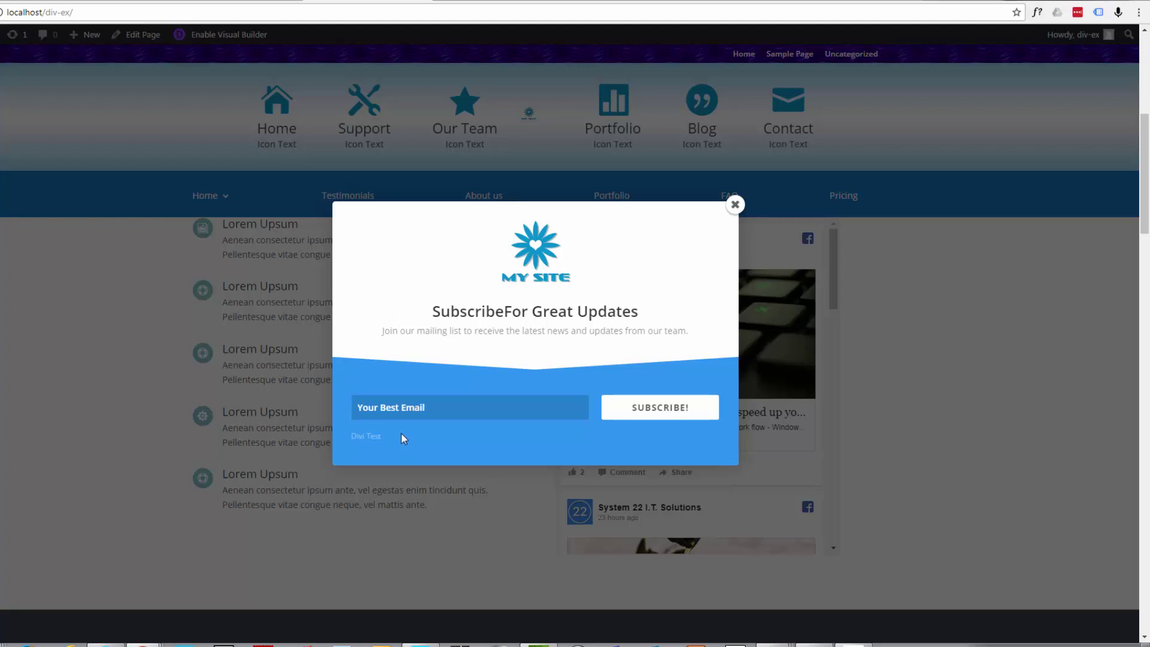
Fill in the pop-up's email field with a sample address and close the pop-up without subscribing
{"action": "left_click", "coordinate": [402, 405]}
{"action": "type", "text": "me@myemail.com"}
{"action": "left_click", "coordinate": [736, 206]}
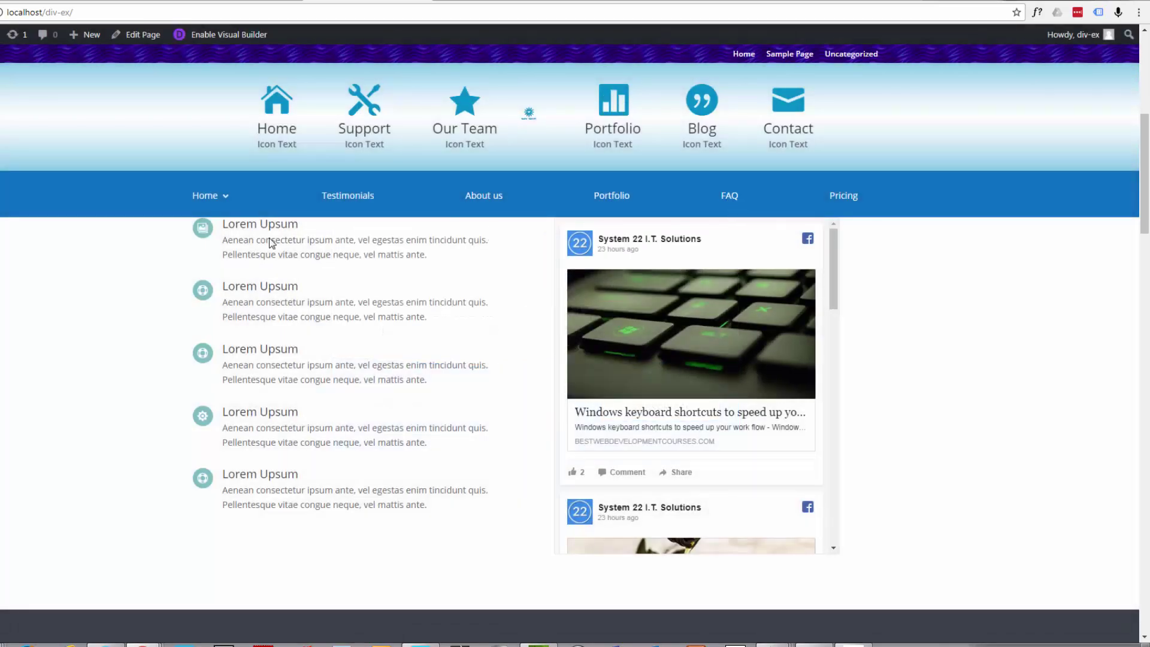
Scroll through the home page again to check whether the pop-up is triggered a second time
{"action": "scroll", "coordinate": [141, 302], "scroll_direction": "up", "scroll_amount": 2}
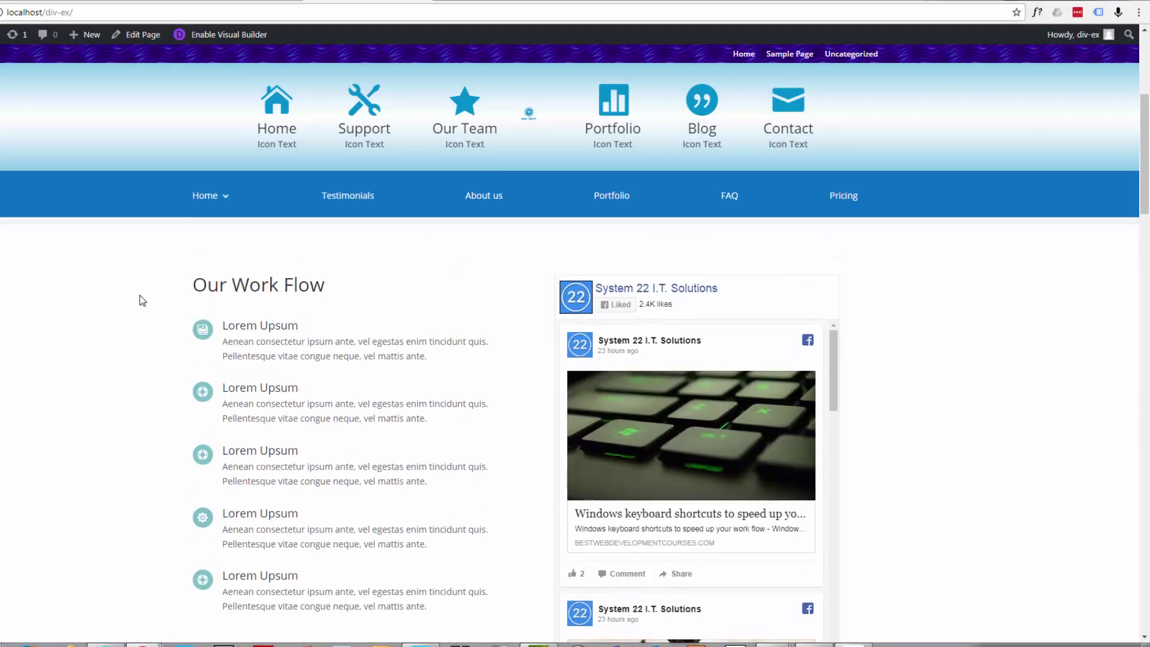
{"action": "scroll", "coordinate": [139, 296], "scroll_direction": "down", "scroll_amount": 1}
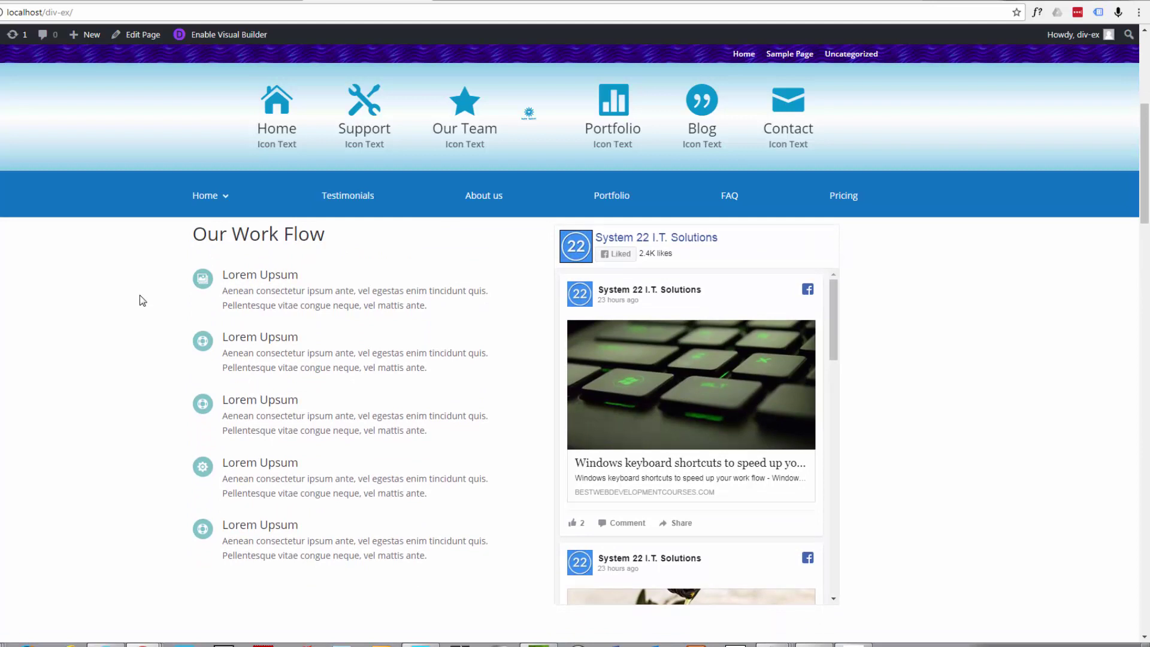
{"action": "scroll", "coordinate": [138, 294], "scroll_direction": "down", "scroll_amount": 3}
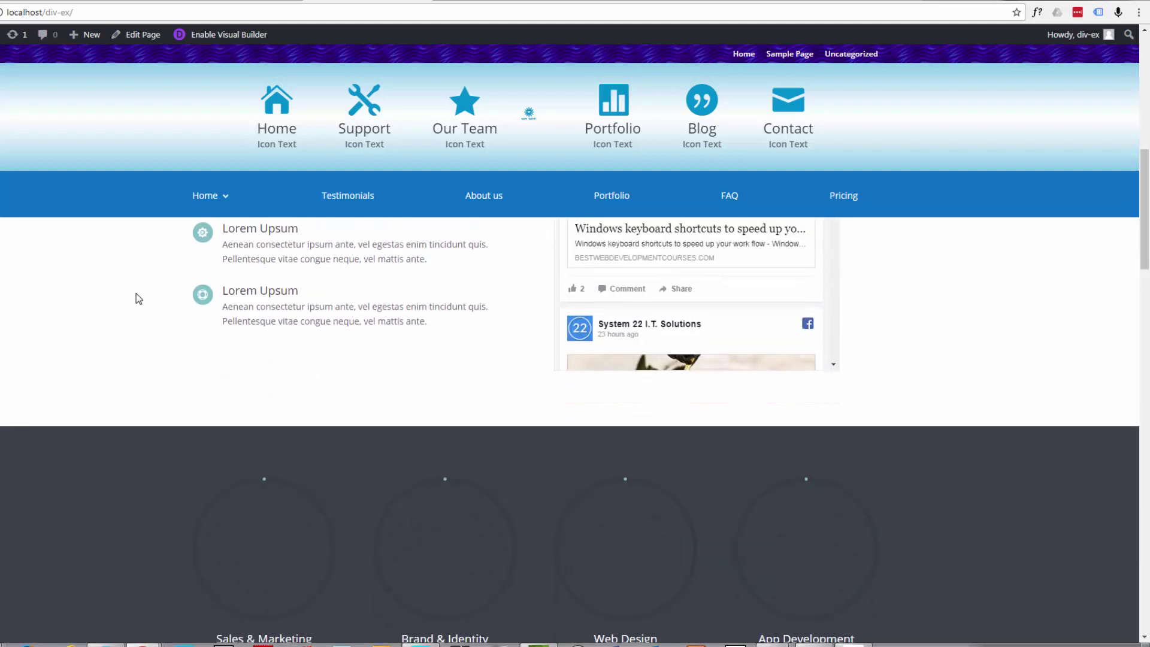
{"action": "scroll", "coordinate": [139, 294], "scroll_direction": "up", "scroll_amount": 9}
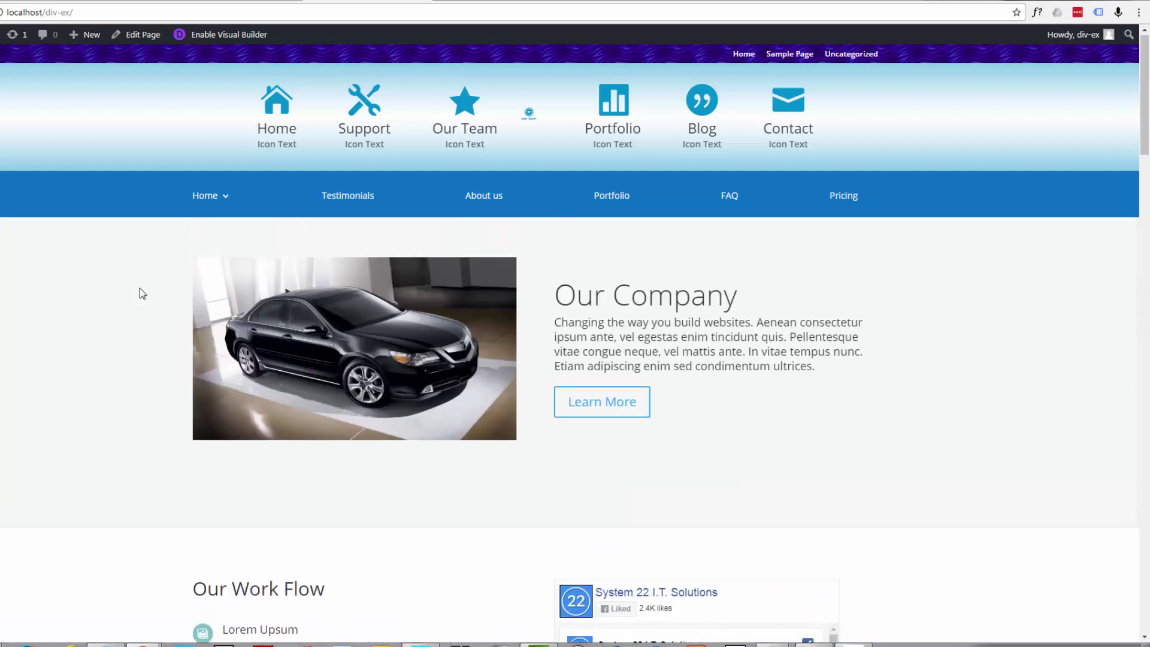